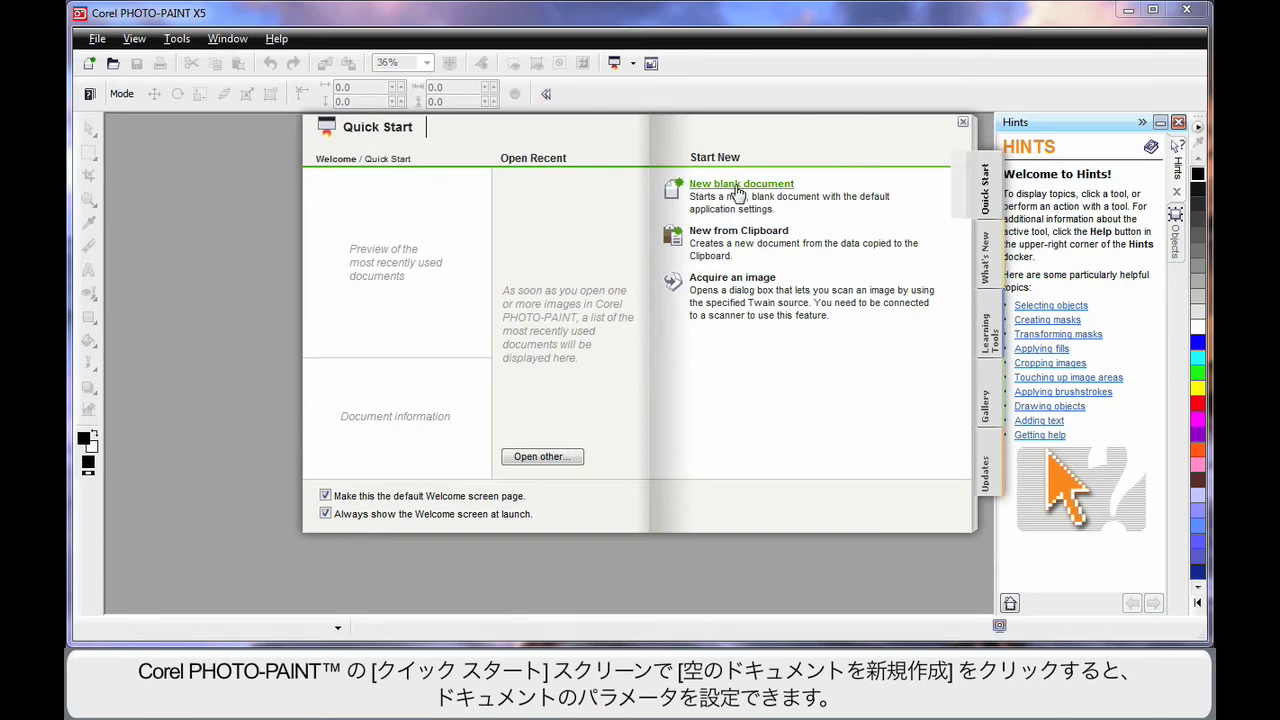
Create a new blank 100 x 150 mm image at 300 dpi resolution.
click(738, 190)
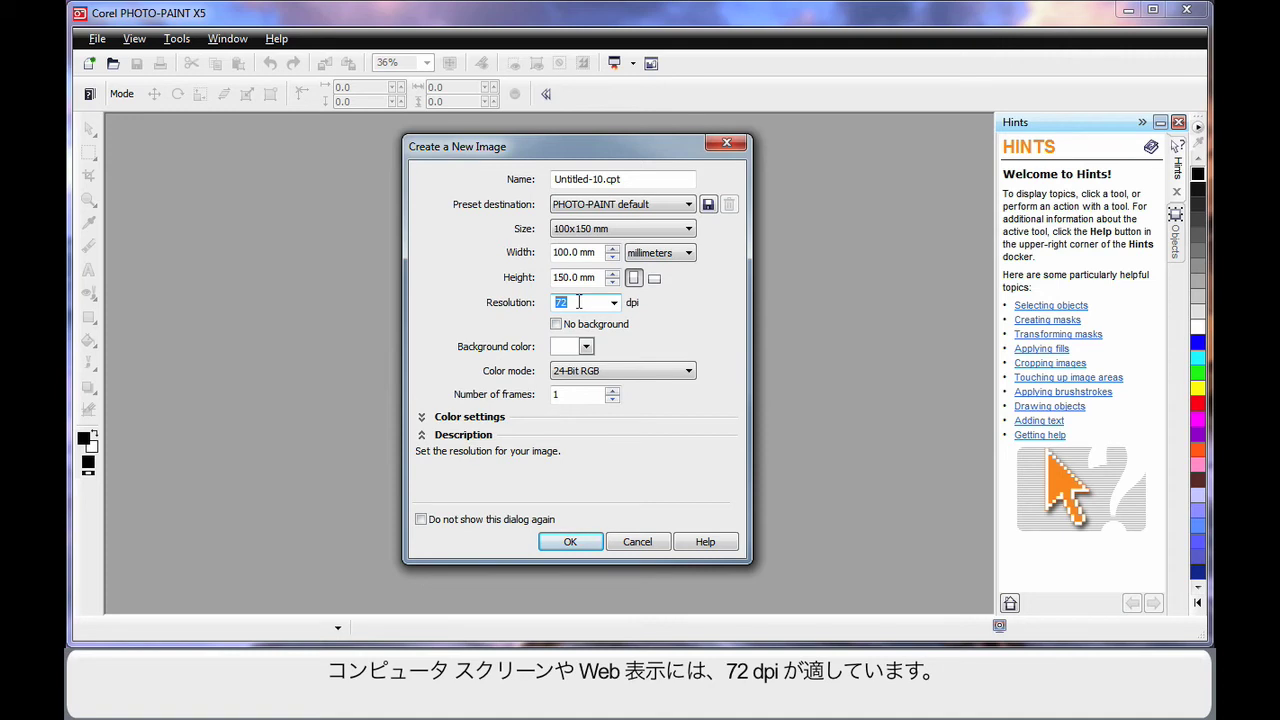
click(578, 303)
double_click(563, 305)
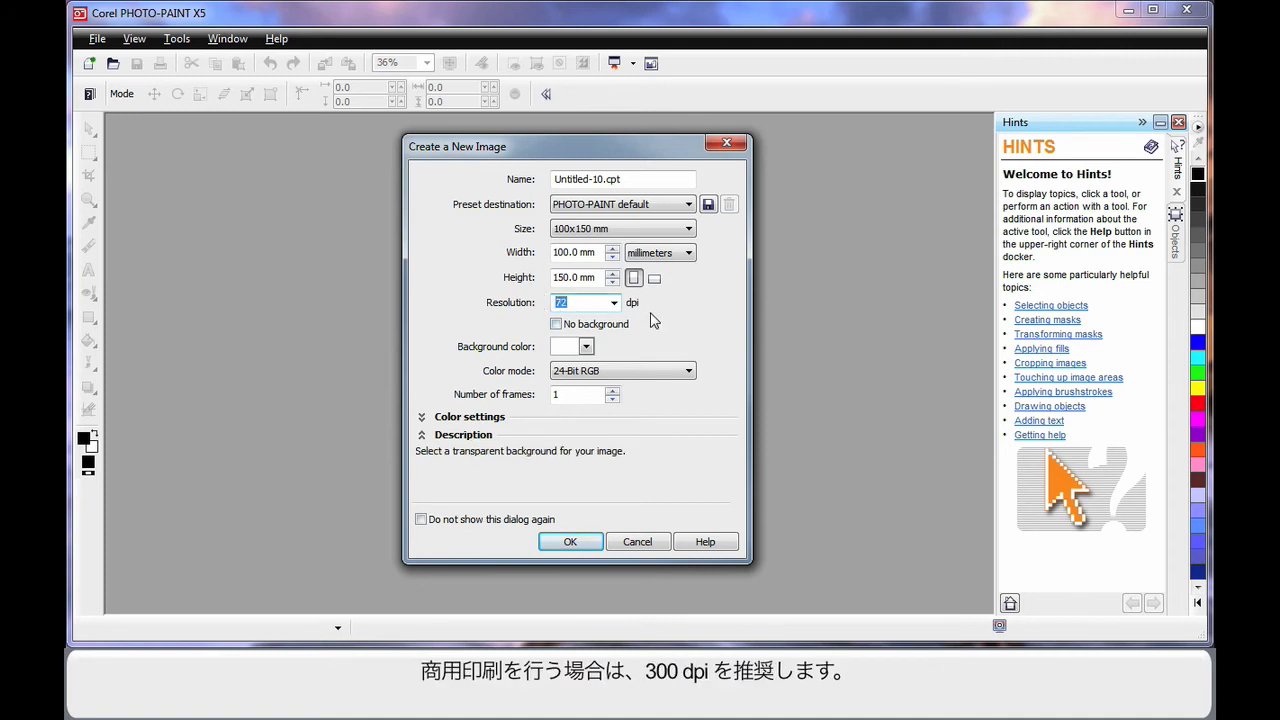
text(3)
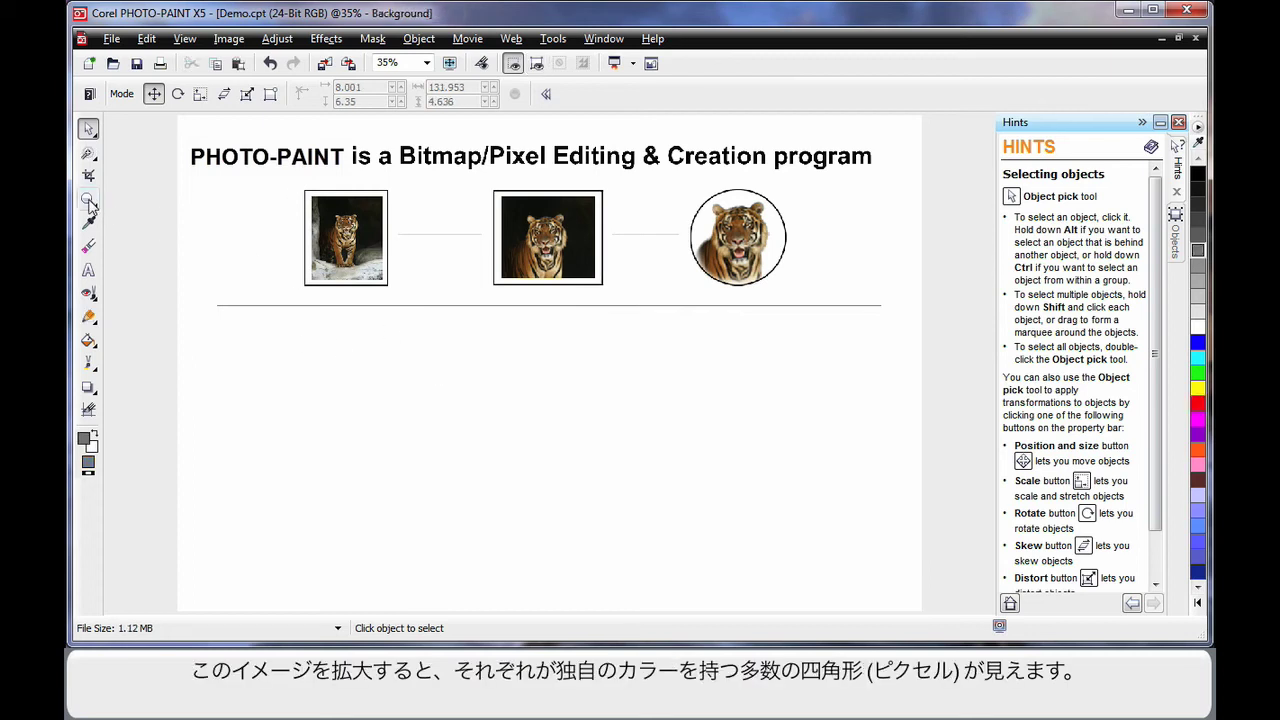
Zoom into the round tiger picture until its pixels appear as a grid.
click(88, 200)
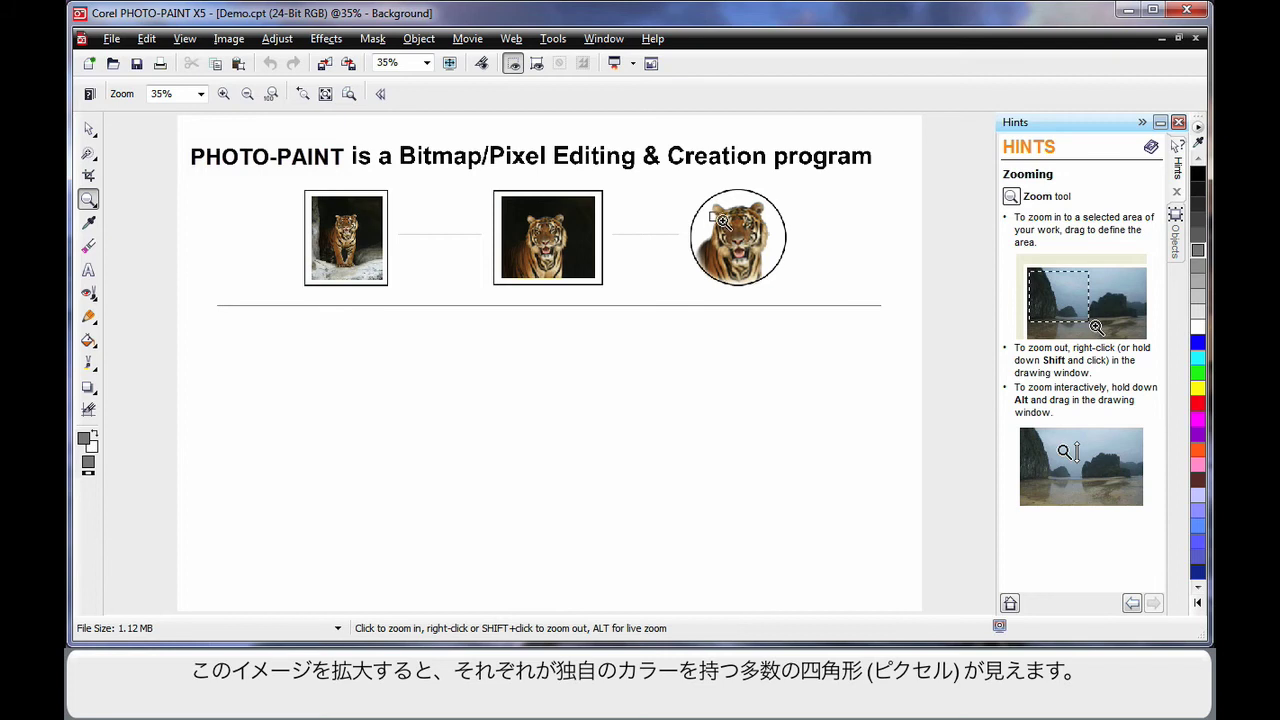
drag(710, 214, 721, 225)
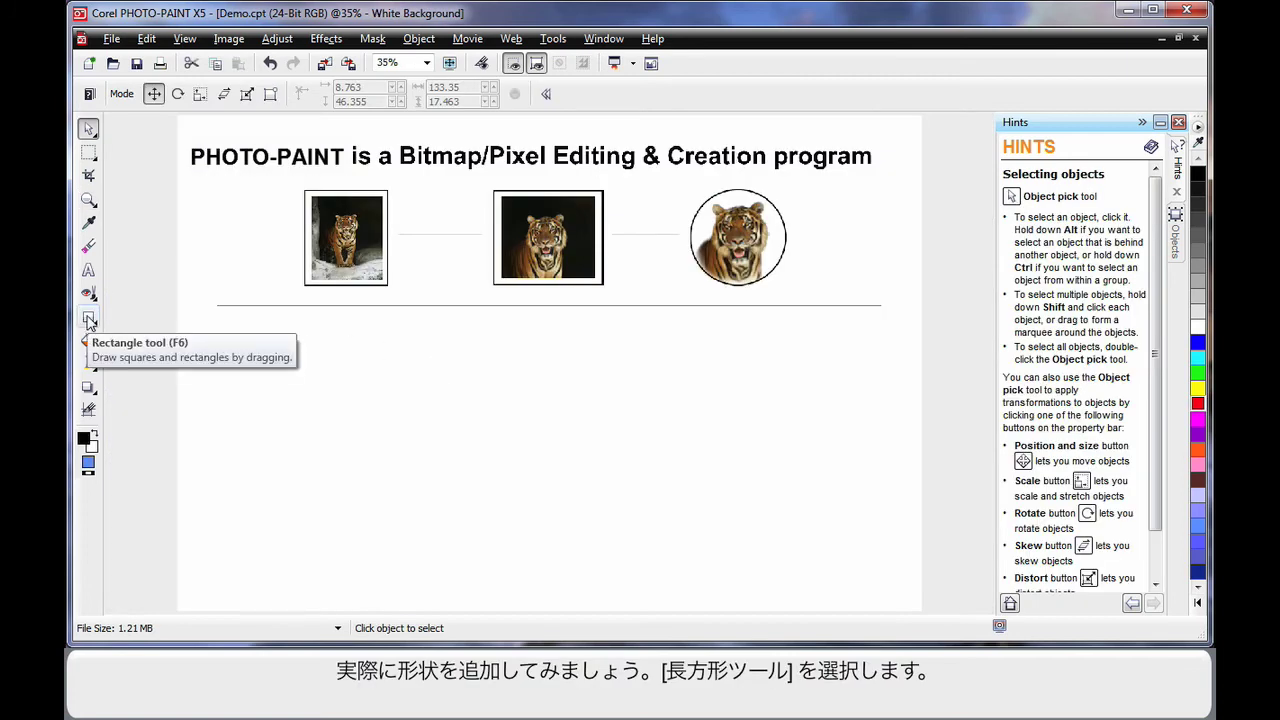
click(88, 319)
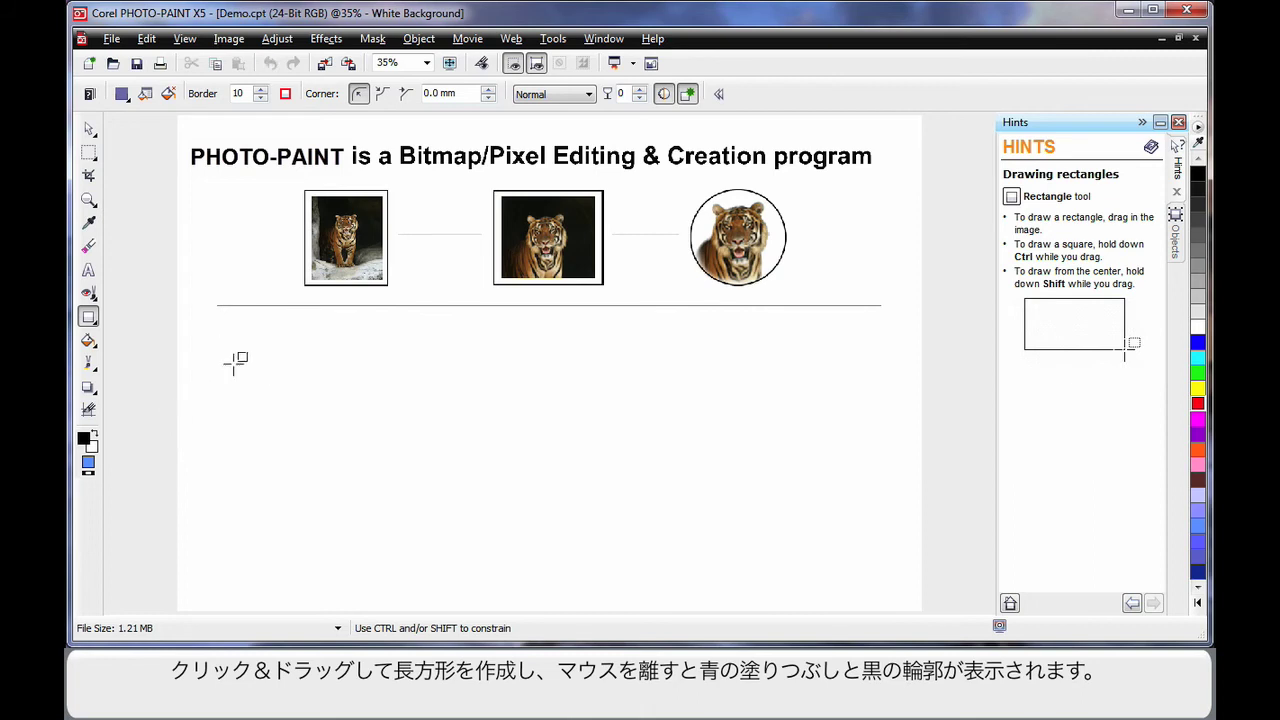
drag(220, 345, 887, 427)
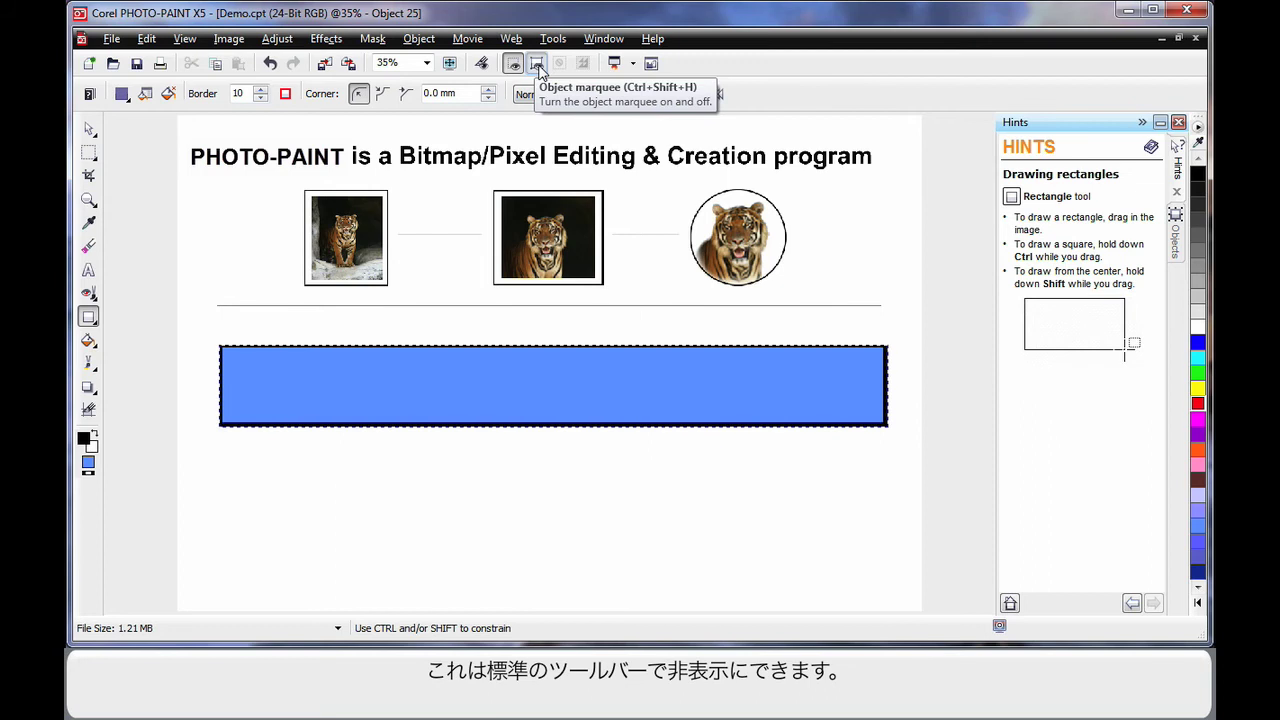
click(538, 68)
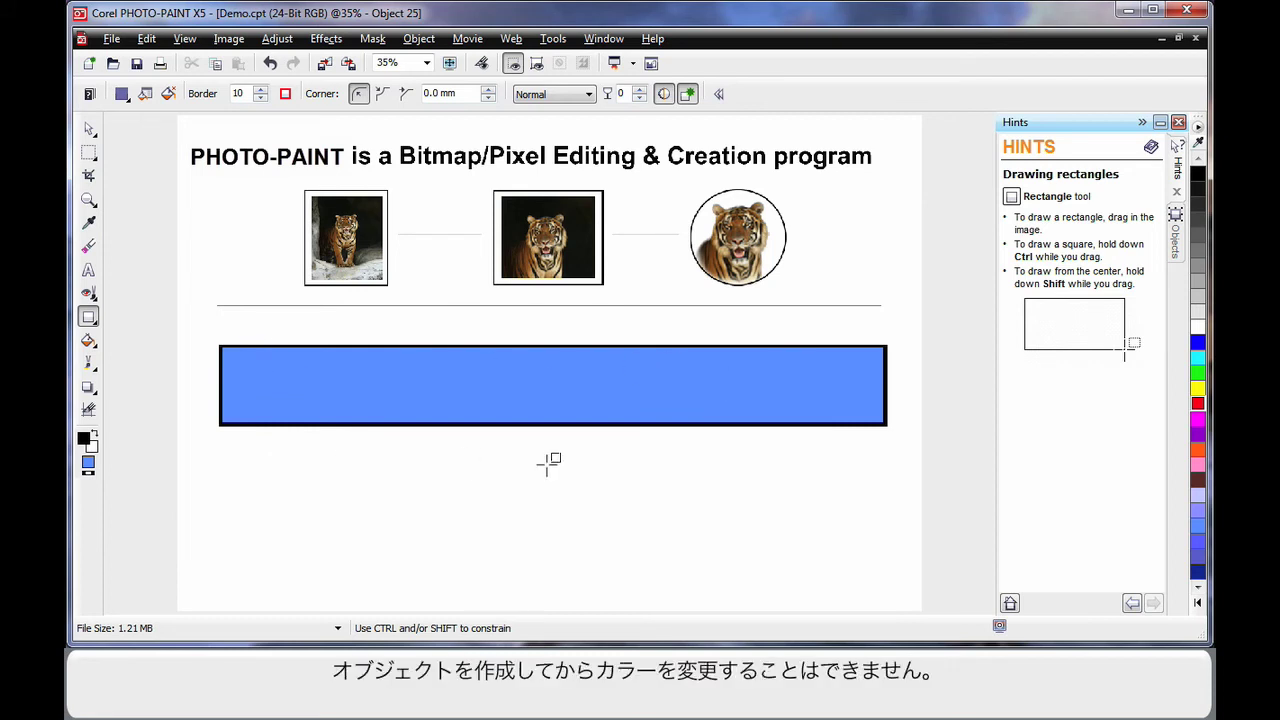
click(92, 127)
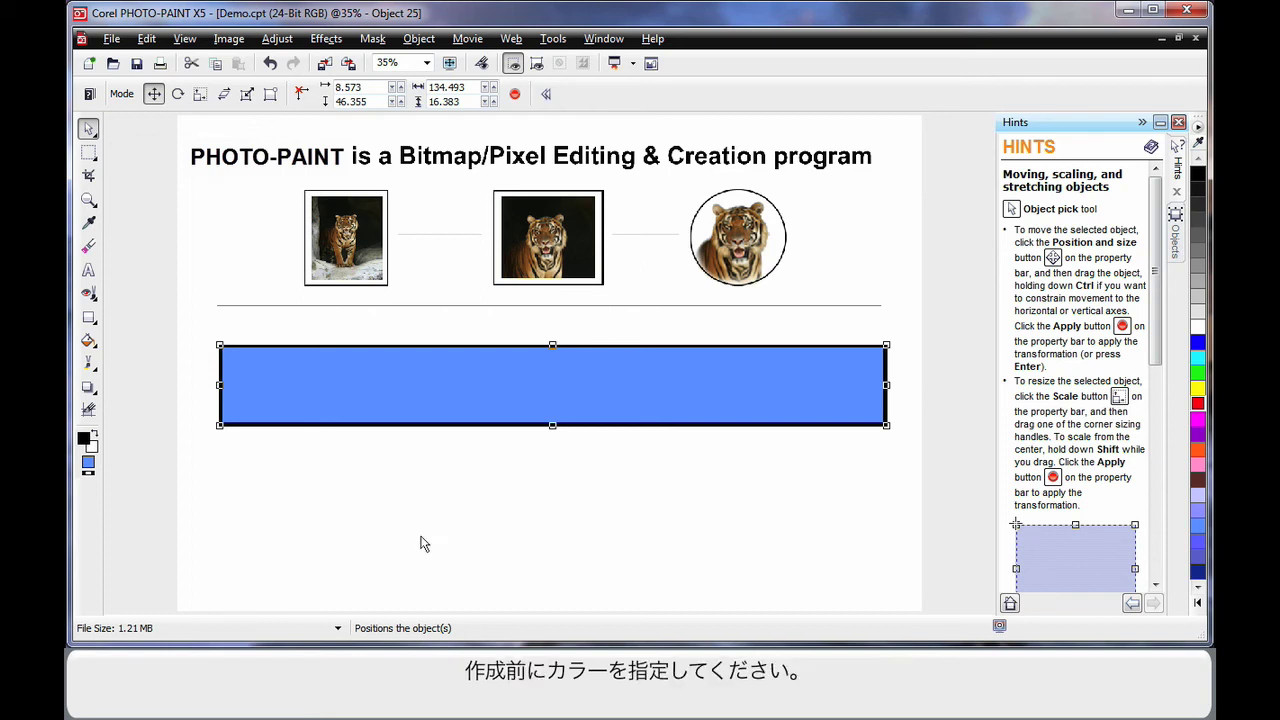
key(ctrl+z)
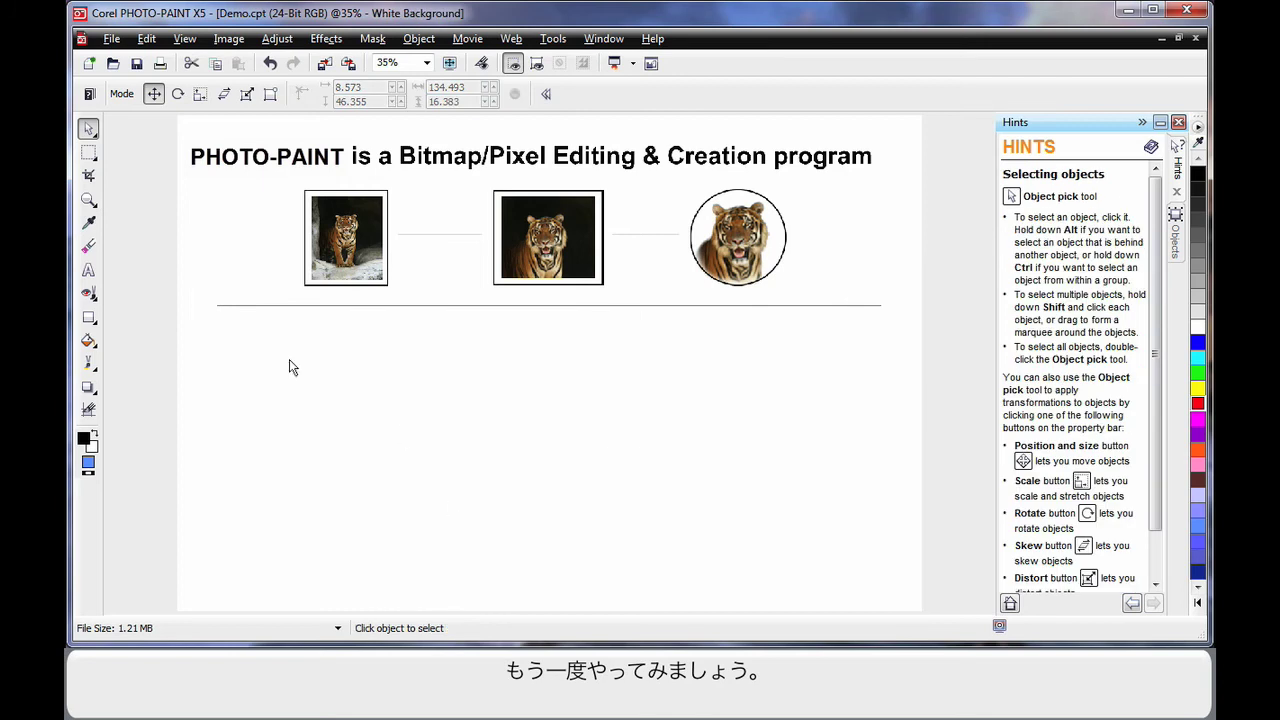
Choose the Ellipse tool with a 10-pixel border and a red foreground colour.
click(89, 318)
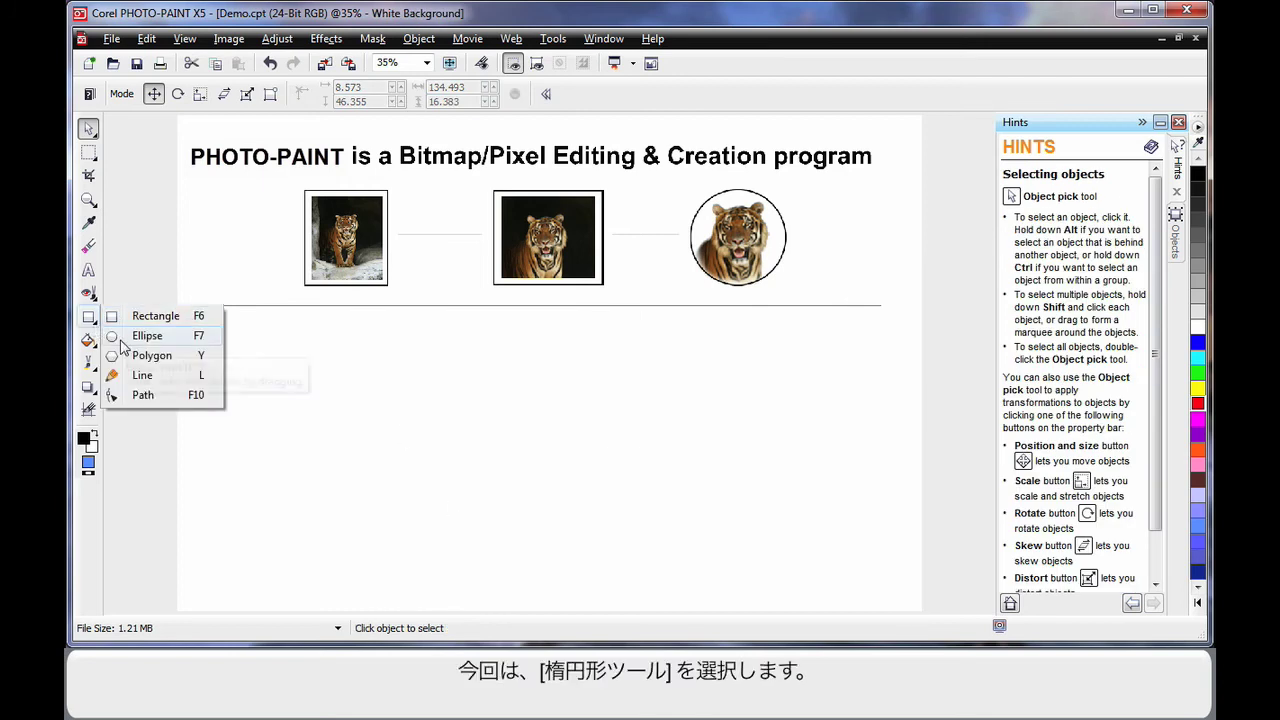
click(125, 338)
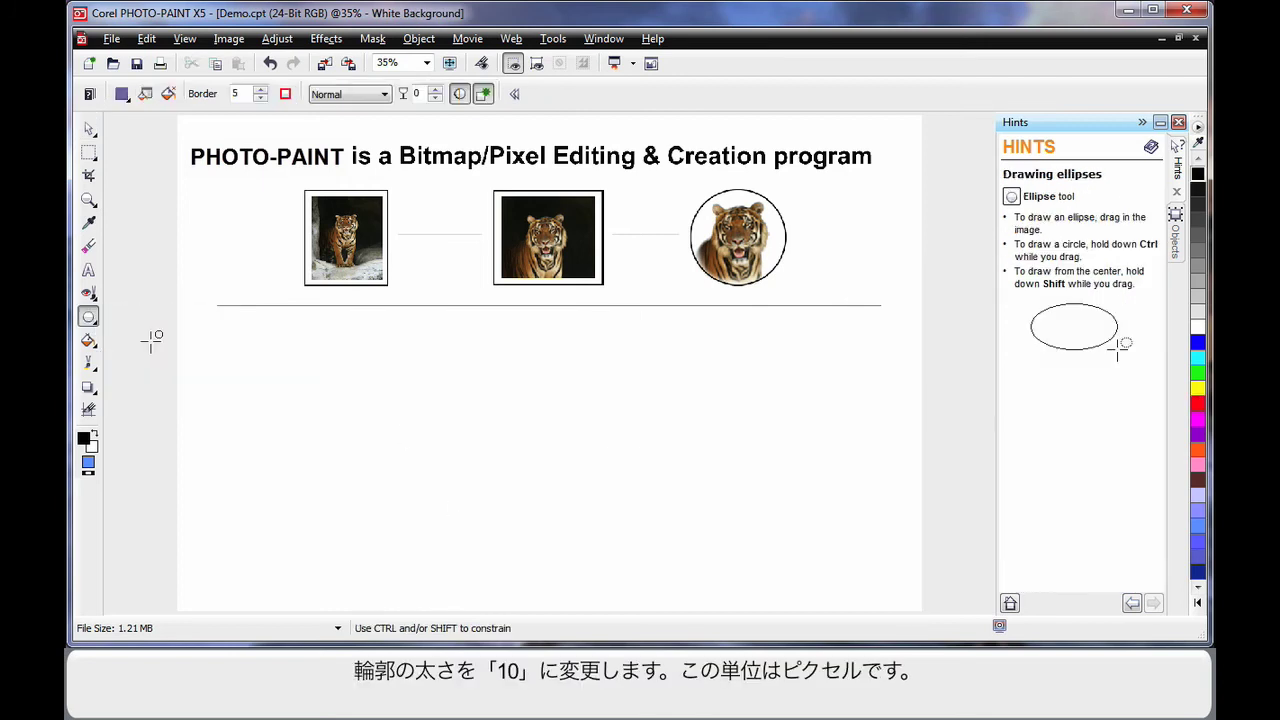
double_click(247, 93)
text(10)
double_click(87, 440)
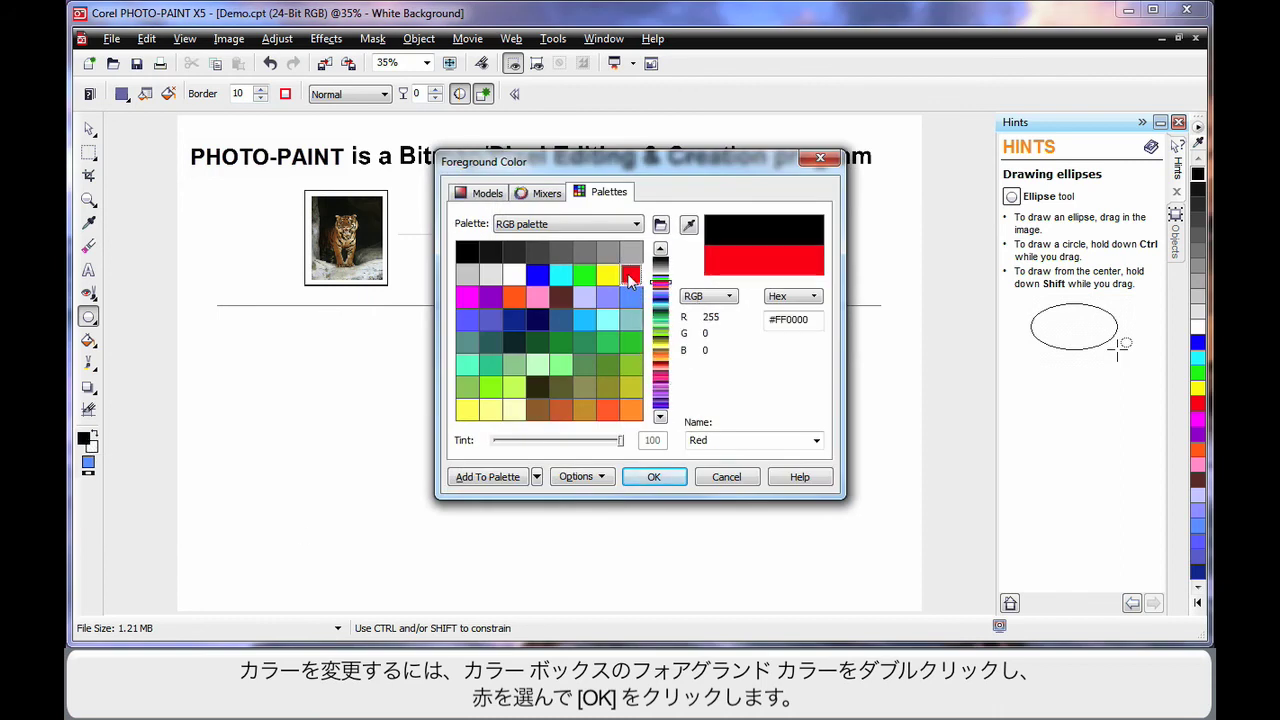
click(654, 477)
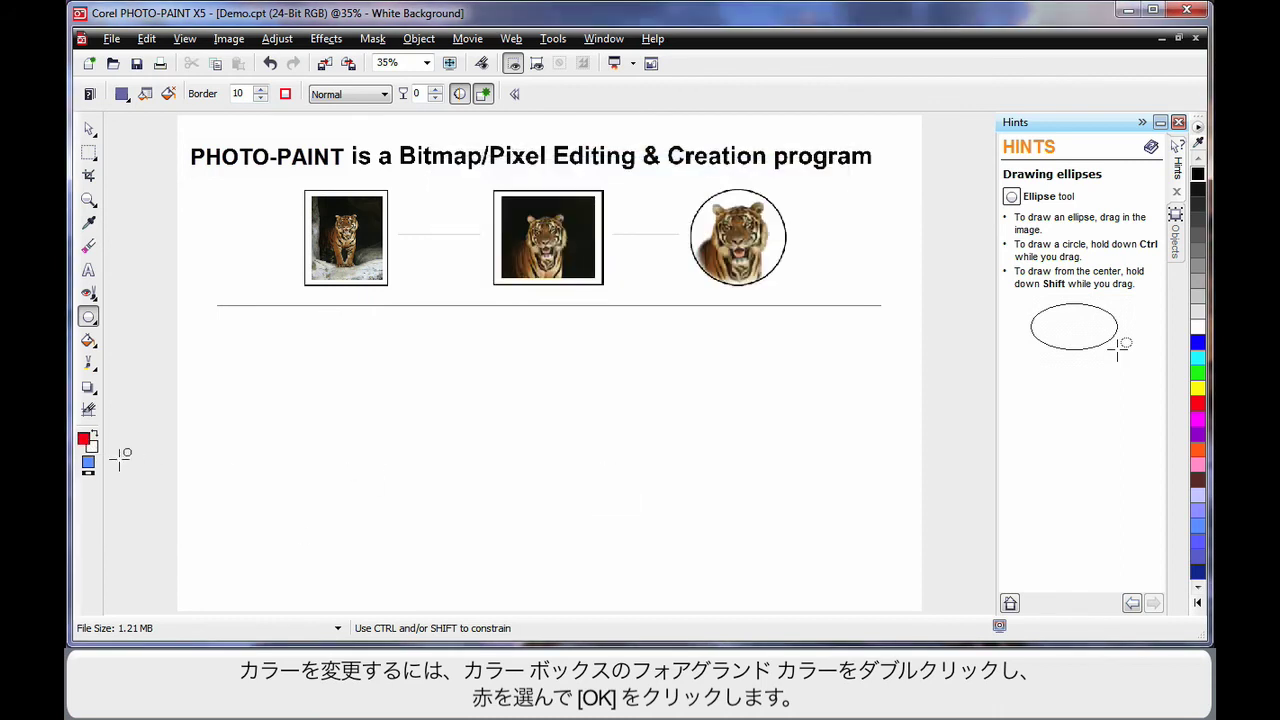
Set the ellipse fill to a uniform pure blue.
double_click(88, 463)
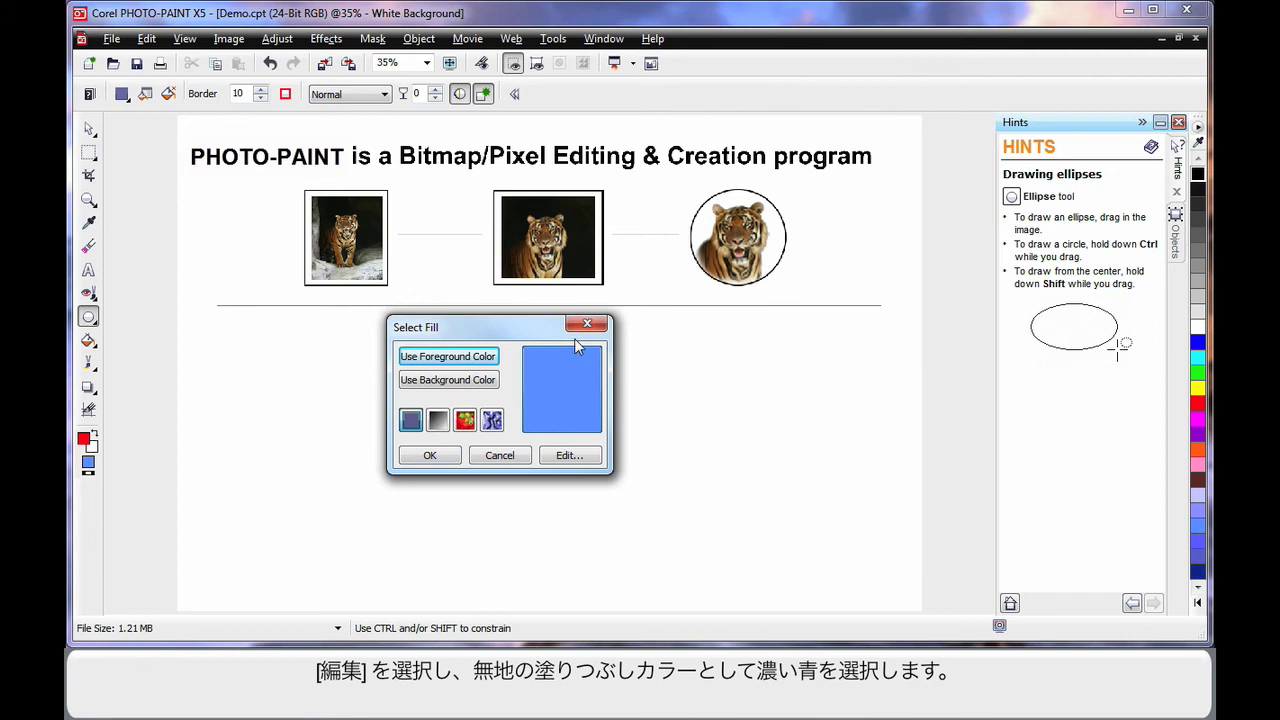
click(568, 456)
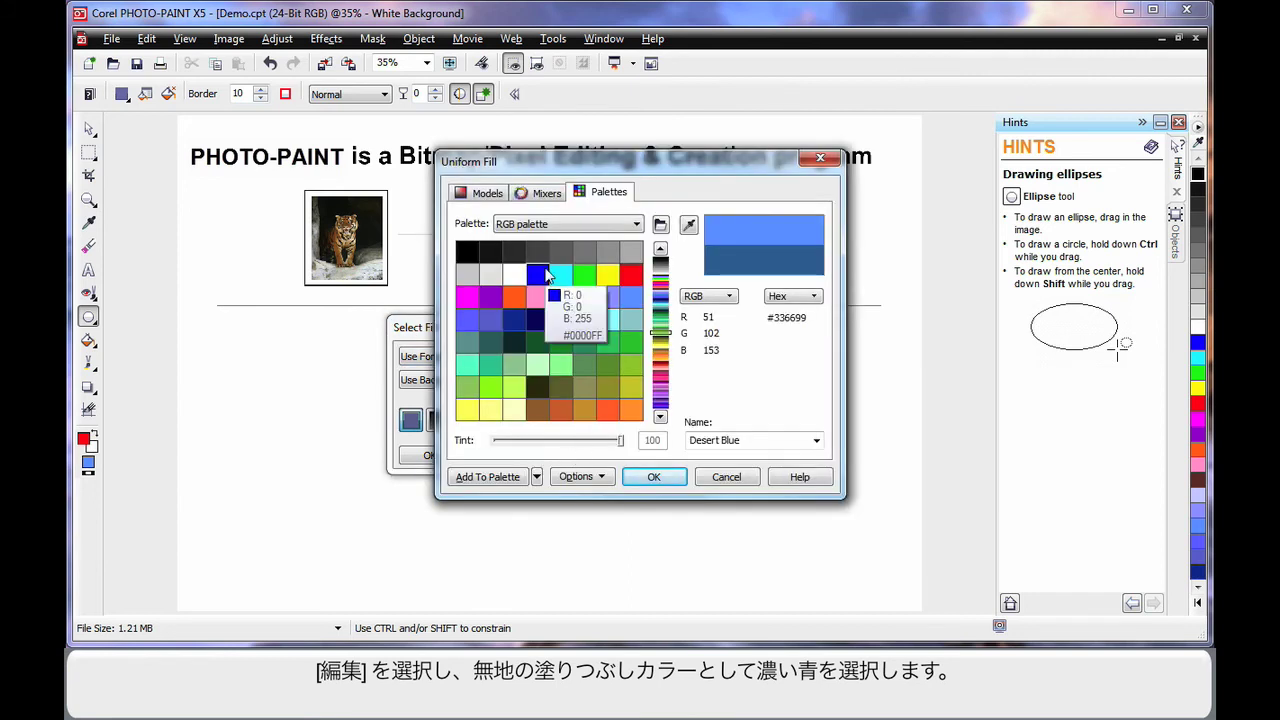
click(538, 278)
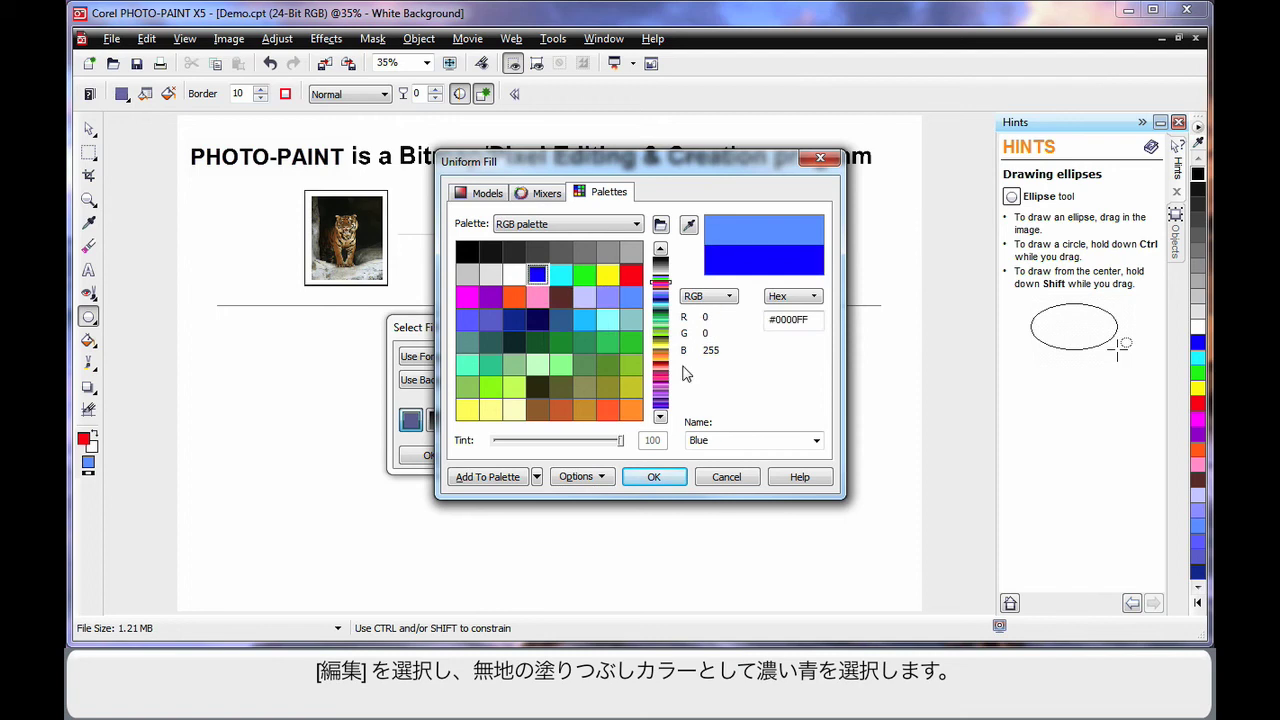
click(653, 477)
click(429, 458)
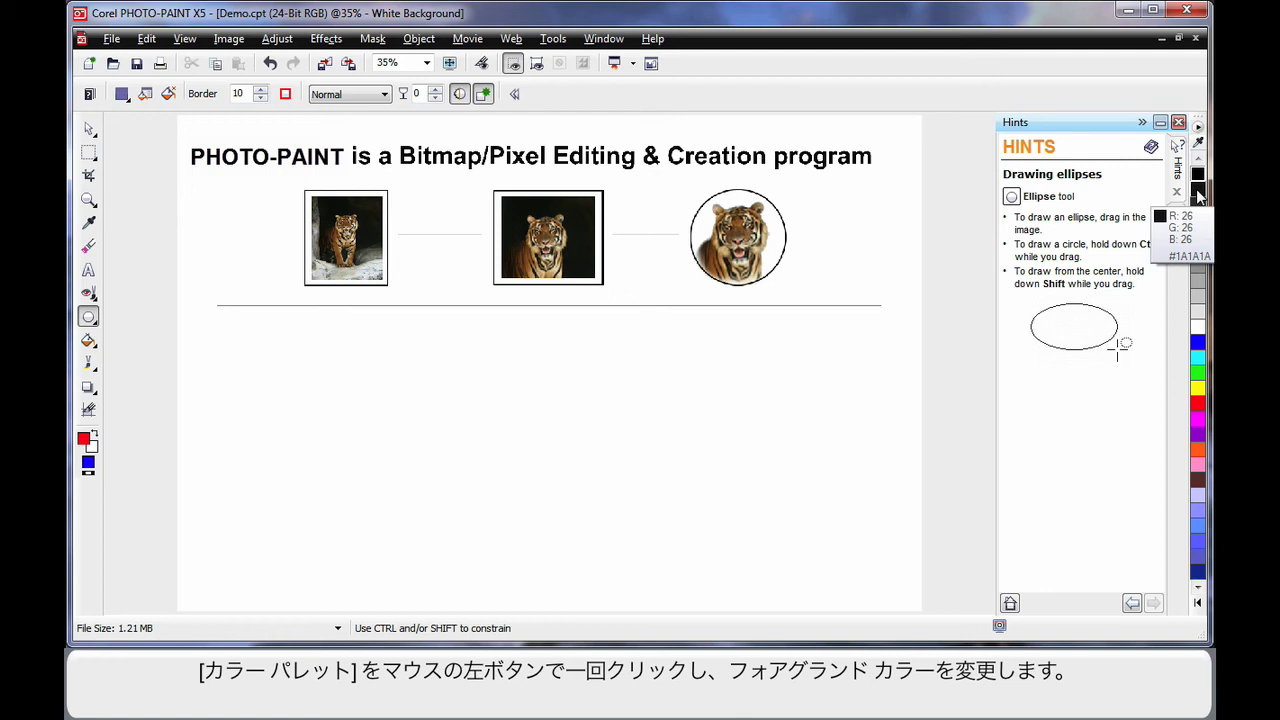
Pick black outline and green fill from the palette, then draw a wide ellipse below the tigers.
click(1198, 192)
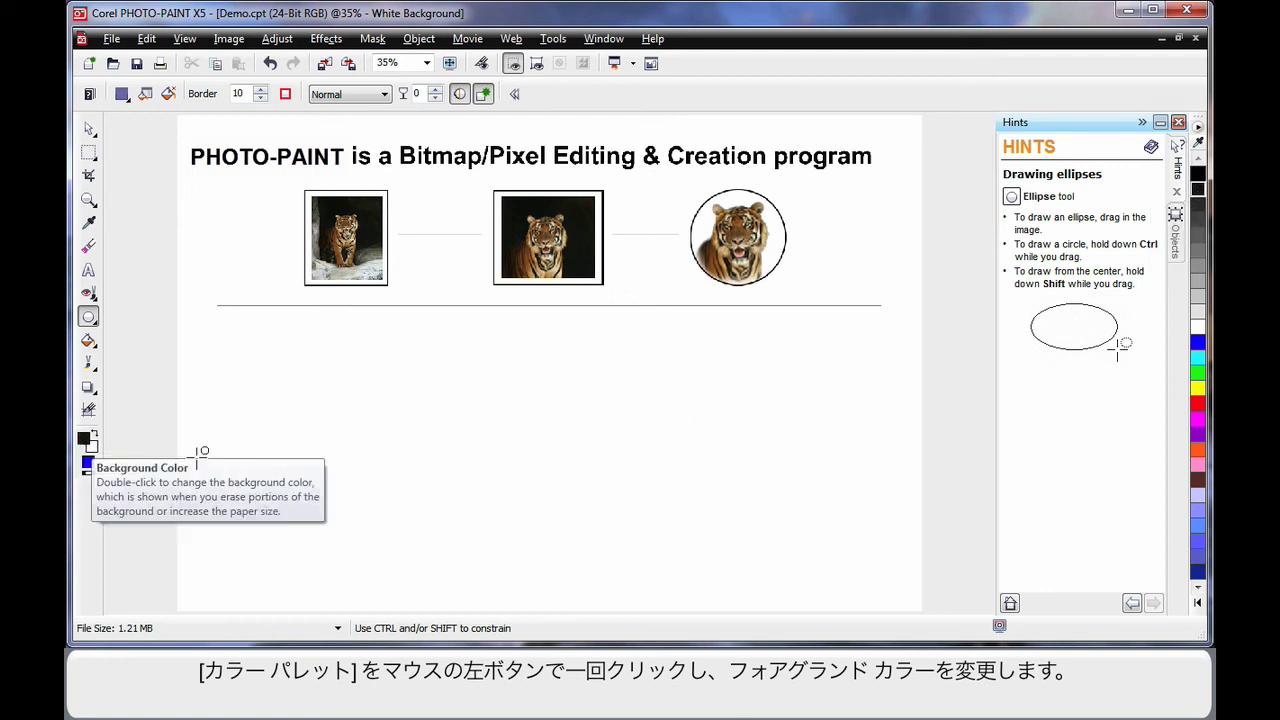
right_click(1197, 374)
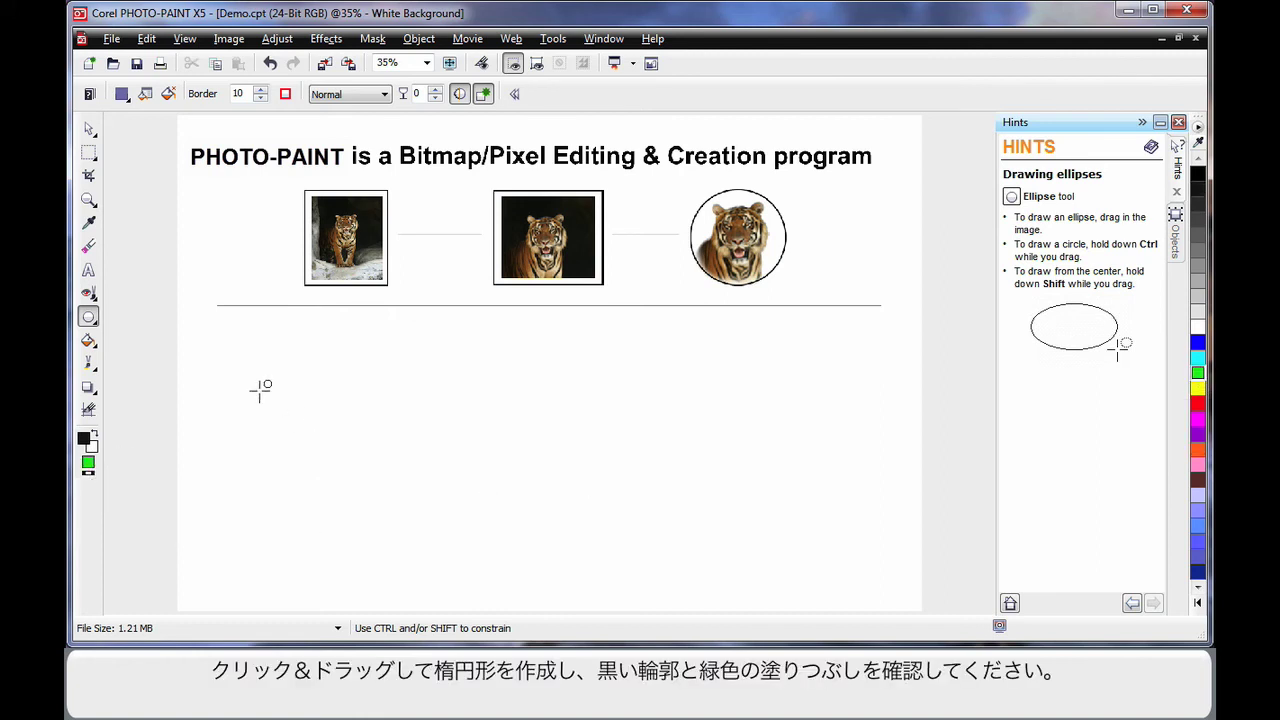
drag(231, 349, 337, 434)
drag(875, 508, 884, 510)
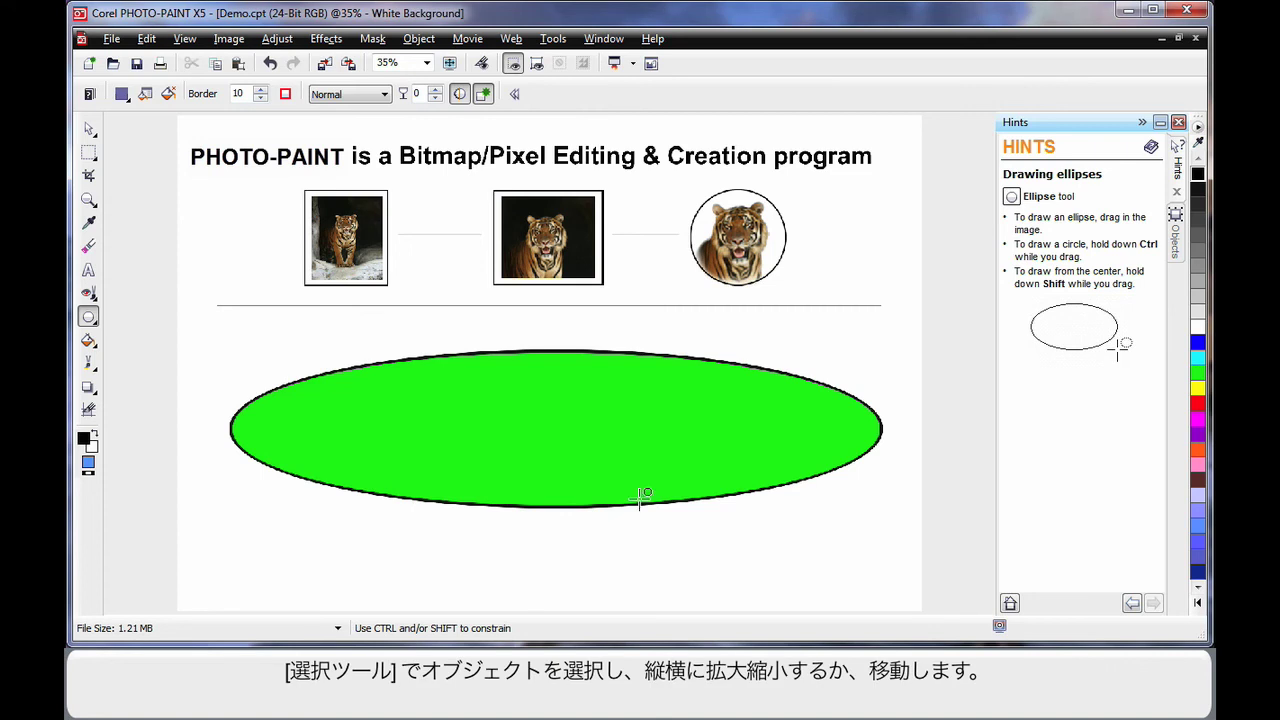
Resize the green ellipse narrower and slightly taller, then move it toward the page centre.
click(88, 129)
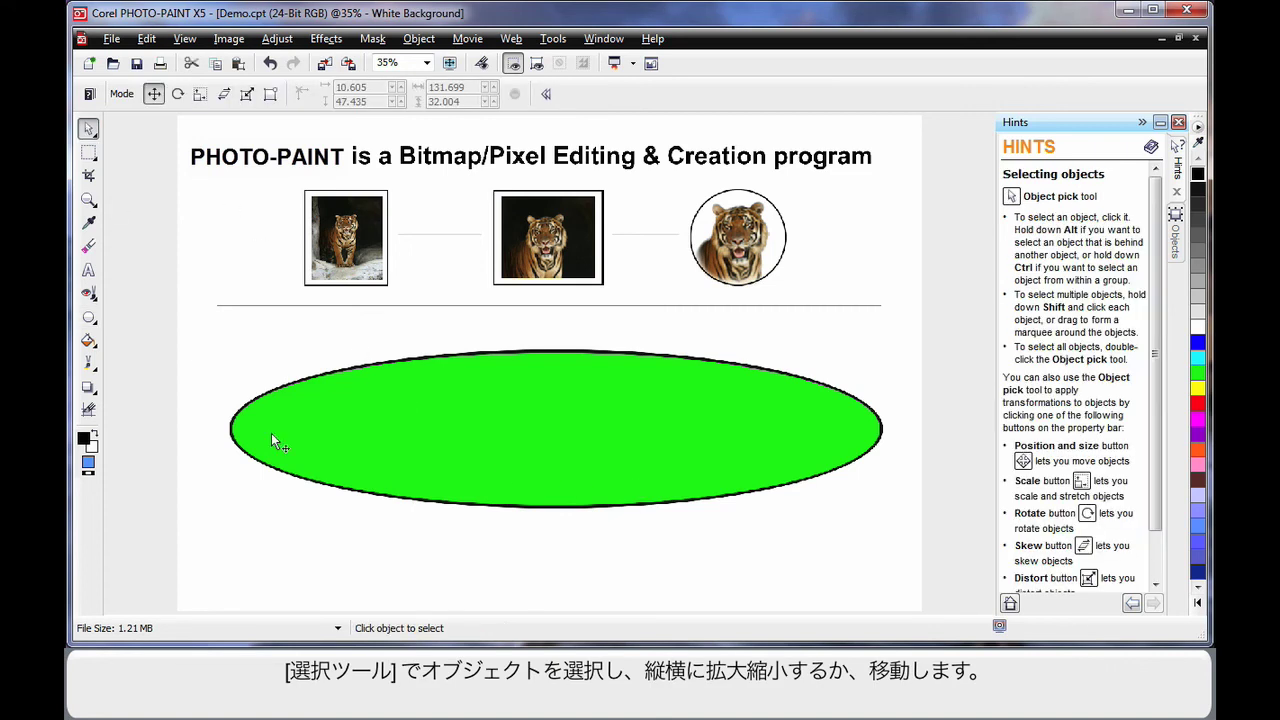
click(575, 467)
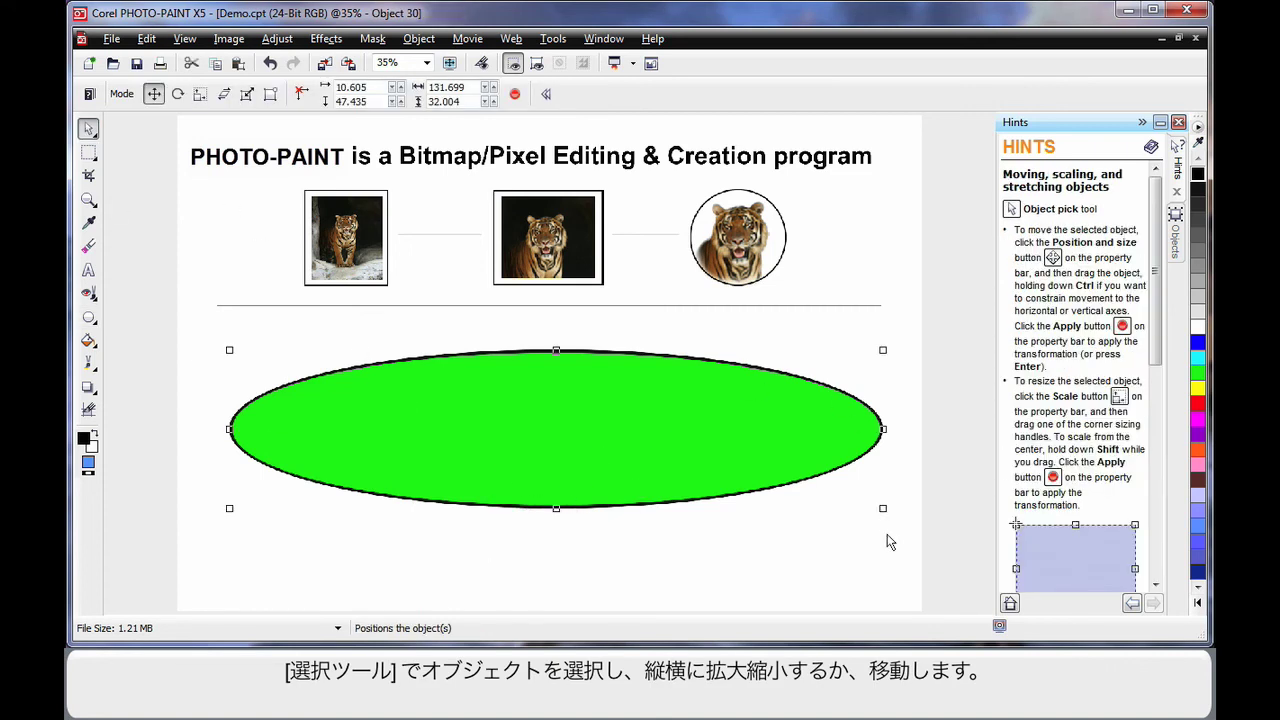
drag(882, 508, 706, 466)
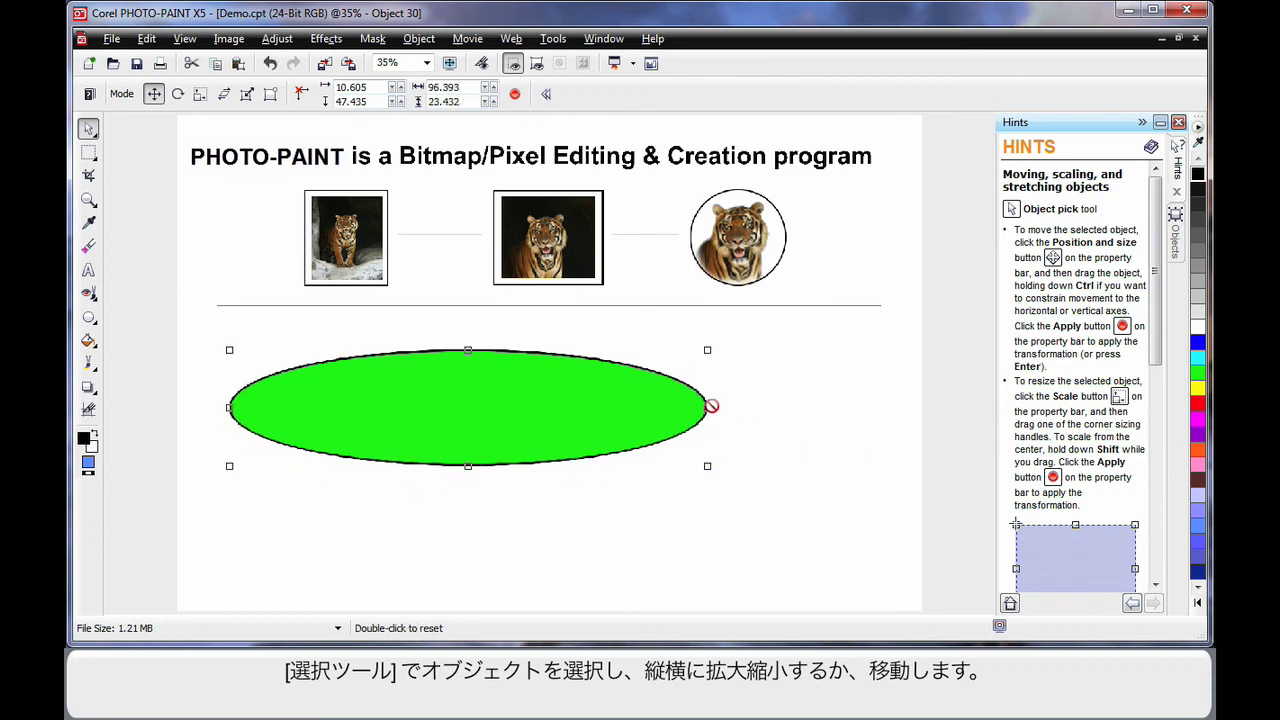
mouse_move(710, 407)
mouse_down()
mouse_move(789, 407)
mouse_move(615, 407)
mouse_up()
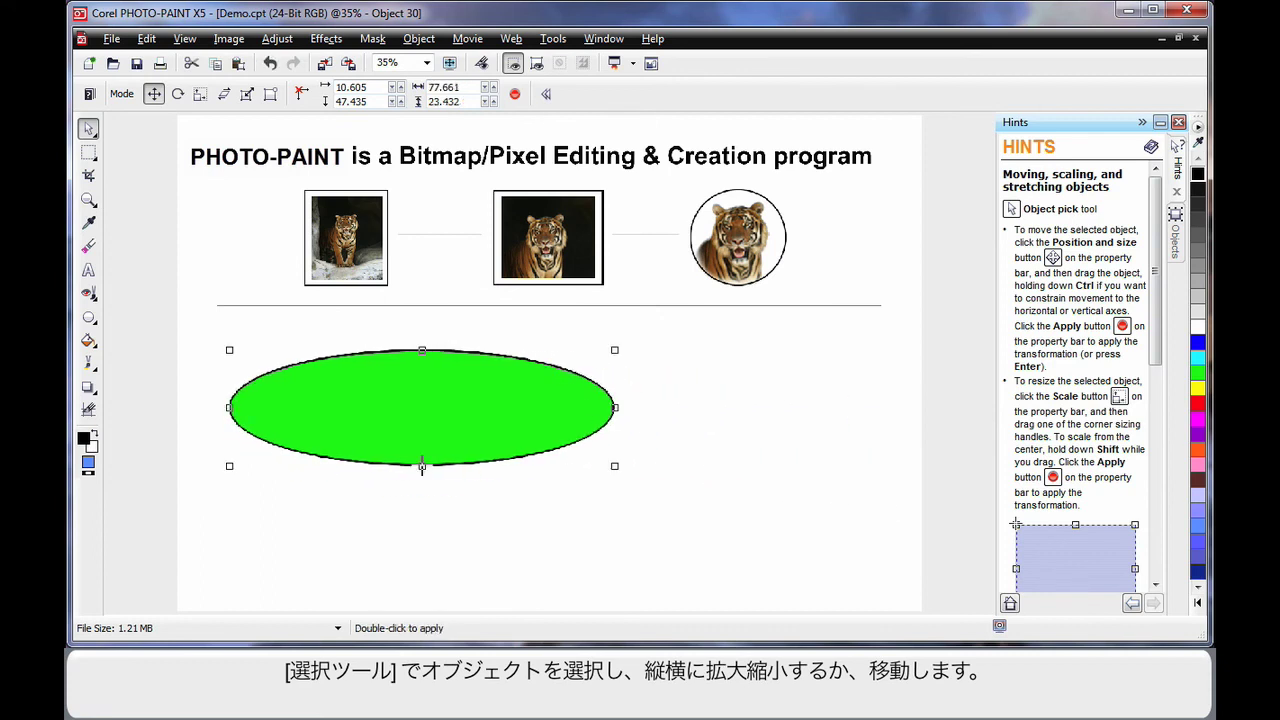
drag(425, 467, 425, 474)
mouse_move(429, 429)
mouse_down()
mouse_move(597, 442)
mouse_move(560, 460)
mouse_up()
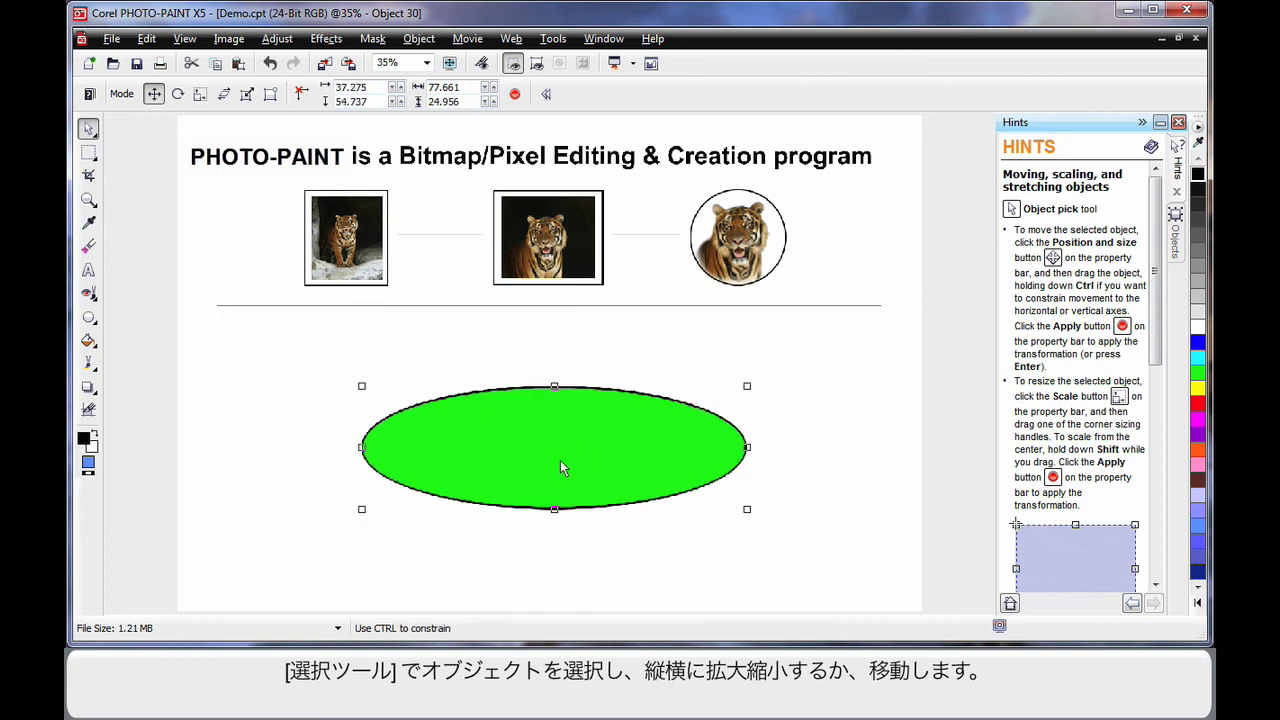
Switch the ellipse to distort mode and trial-warp its bottom-right corner.
click(589, 438)
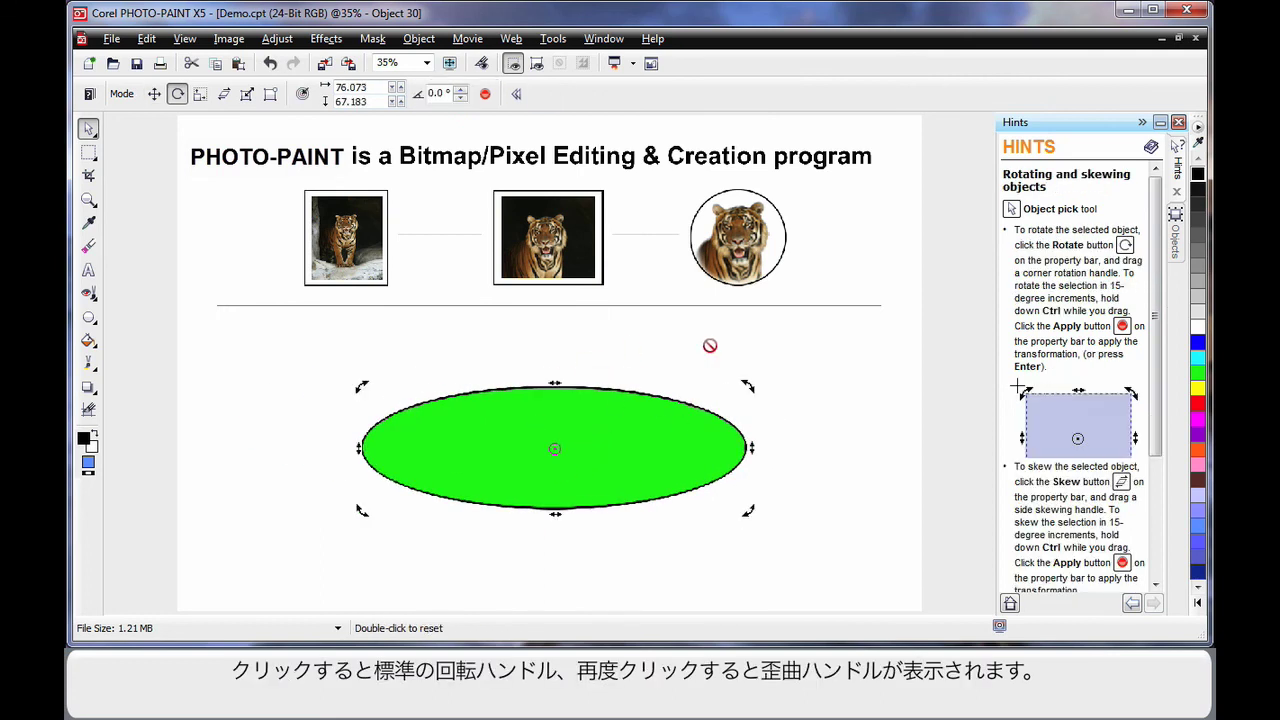
click(632, 442)
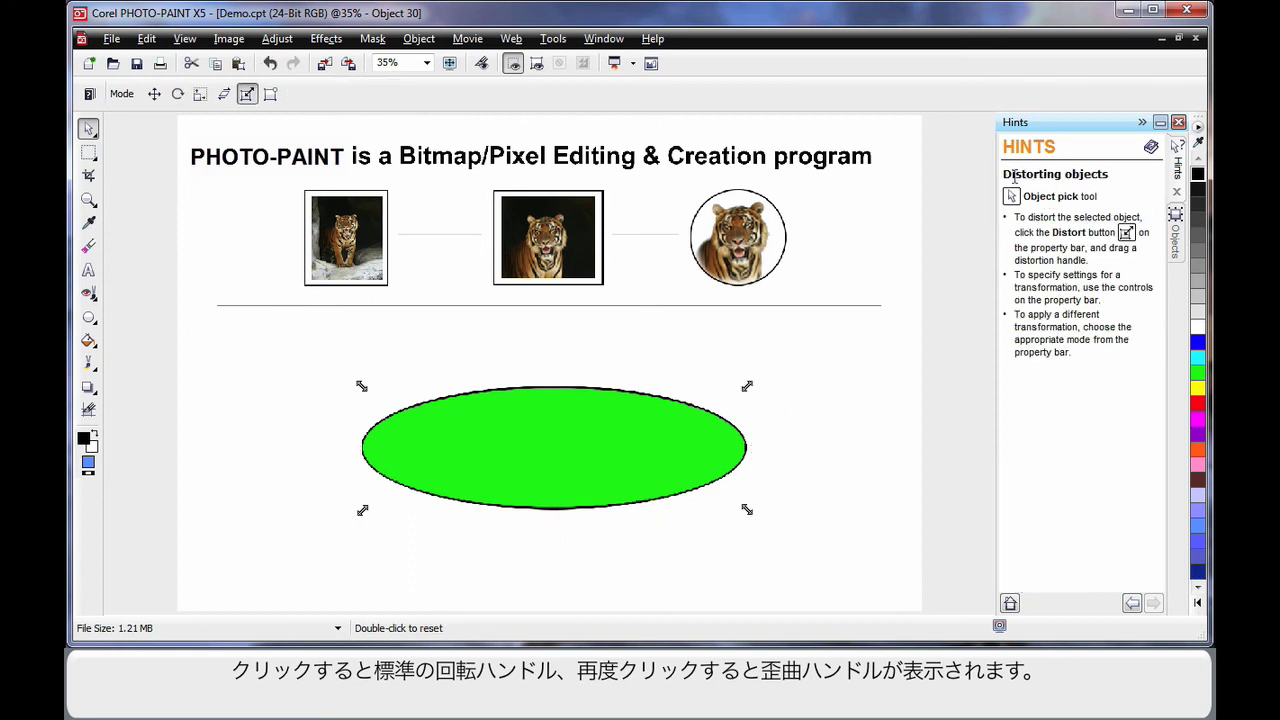
mouse_move(746, 510)
mouse_down()
mouse_move(576, 461)
mouse_move(840, 372)
mouse_move(762, 522)
mouse_move(757, 509)
mouse_up()
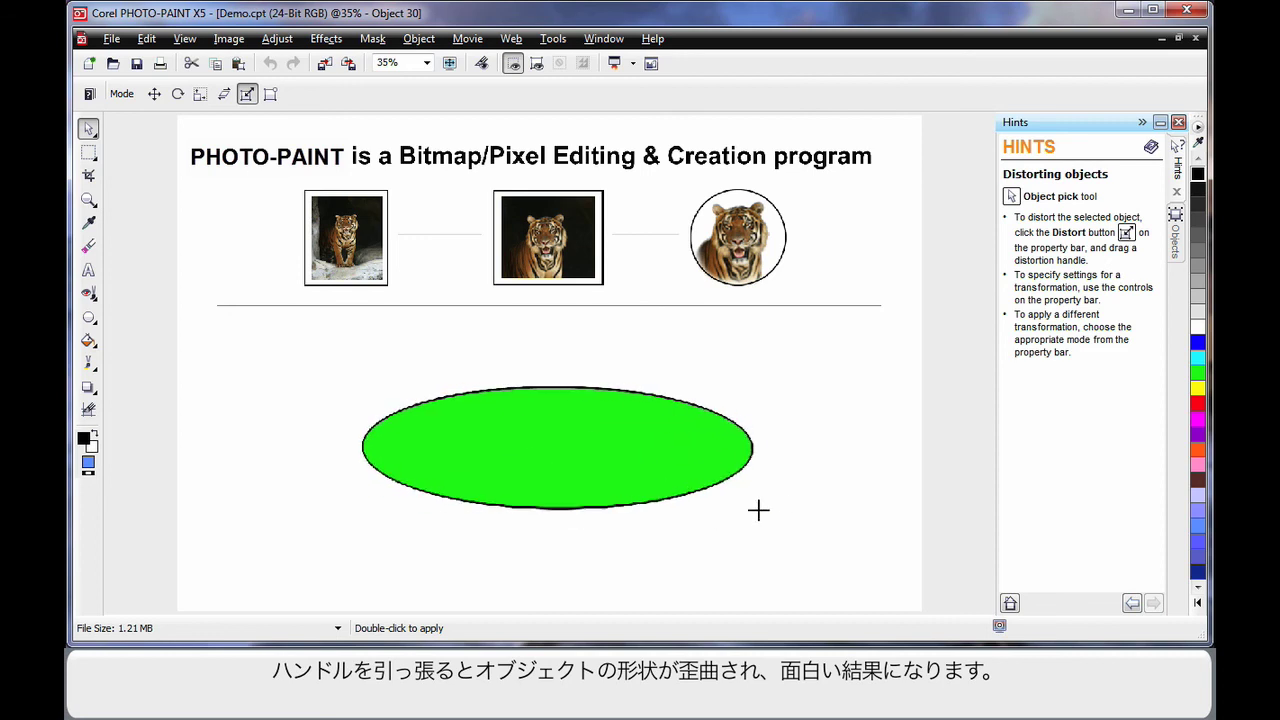
double_click(616, 441)
Drag a perspective corner handle to tilt the ellipse into a rounder disc, then apply it.
click(616, 442)
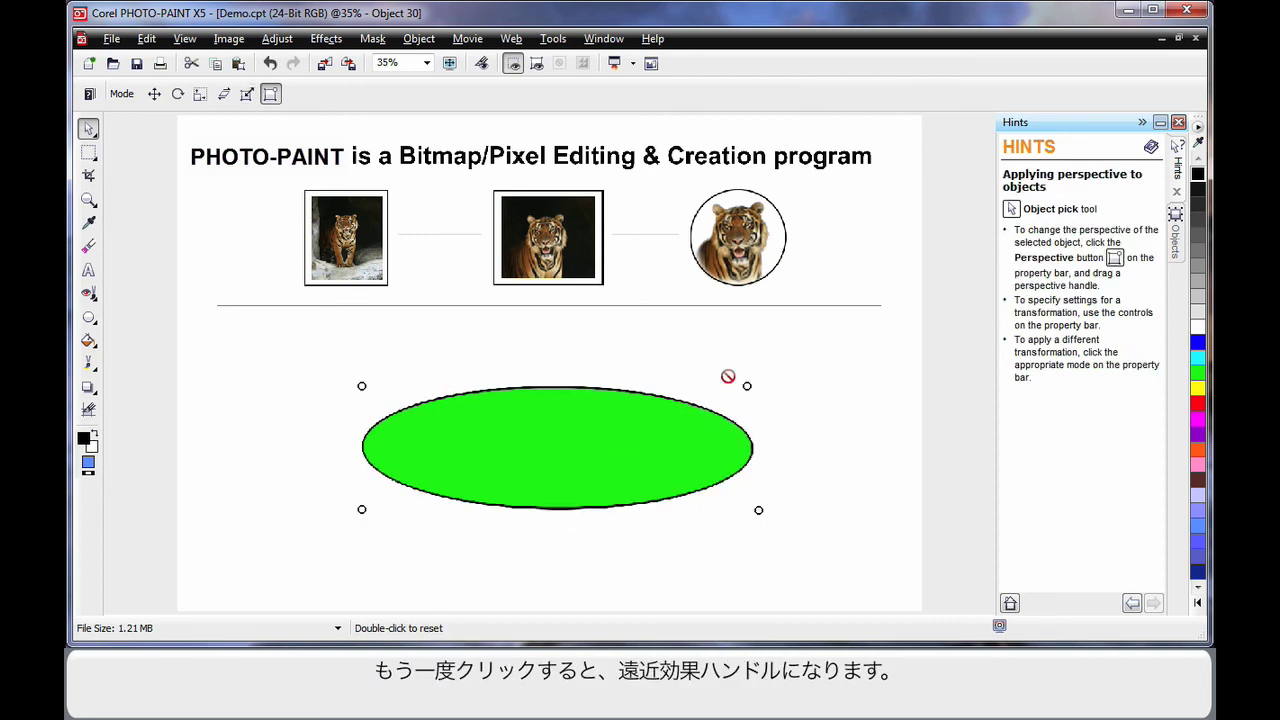
mouse_move(748, 386)
mouse_down()
mouse_move(590, 346)
mouse_move(591, 487)
mouse_move(592, 402)
mouse_move(712, 379)
mouse_up()
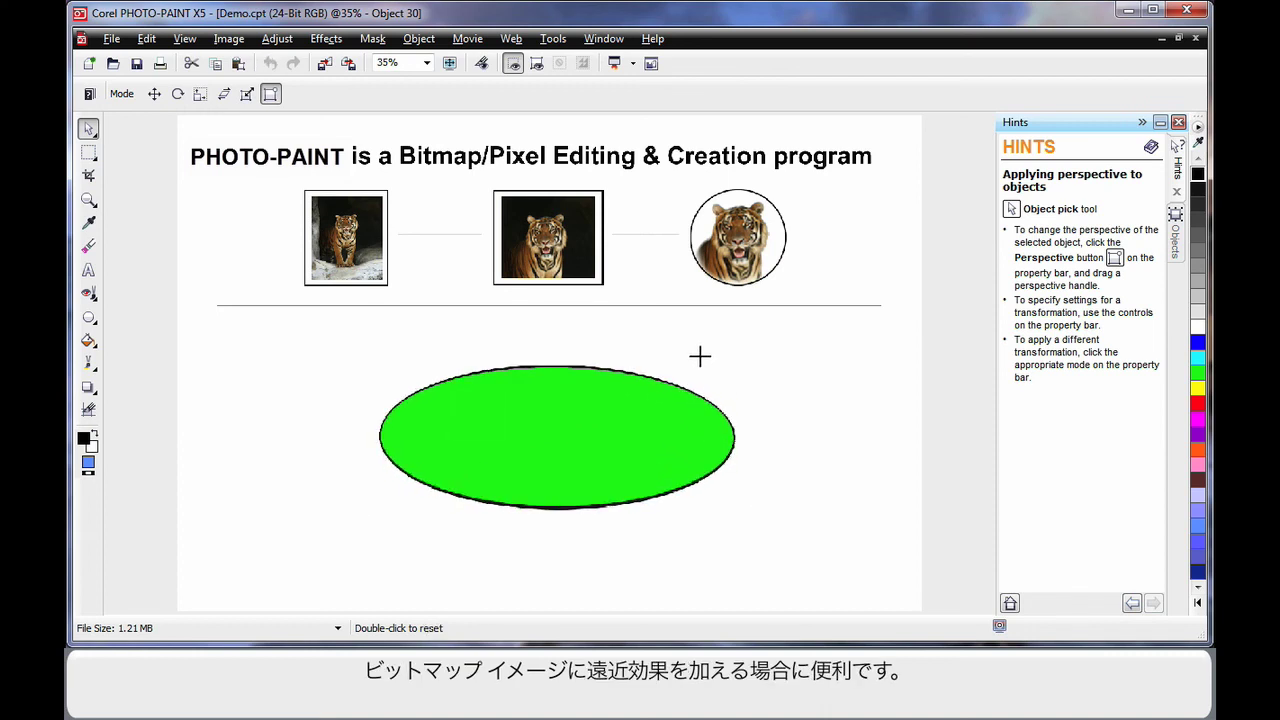
drag(712, 379, 615, 347)
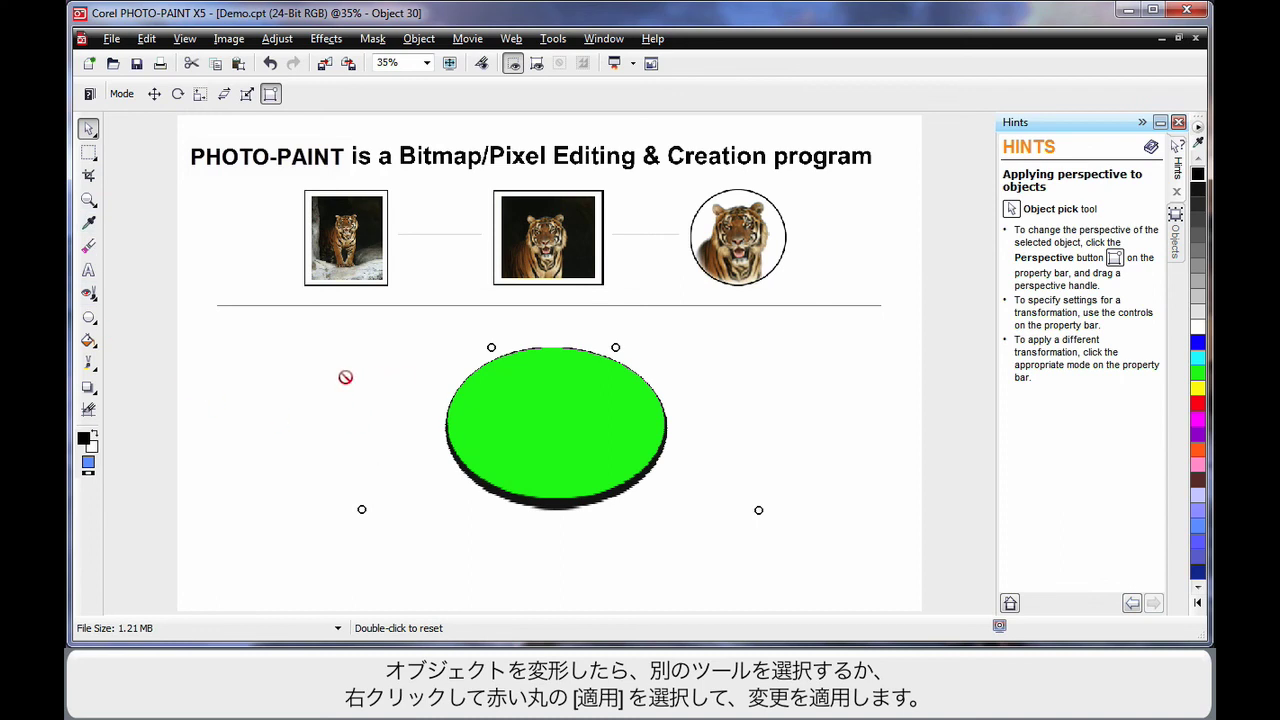
right_click(553, 409)
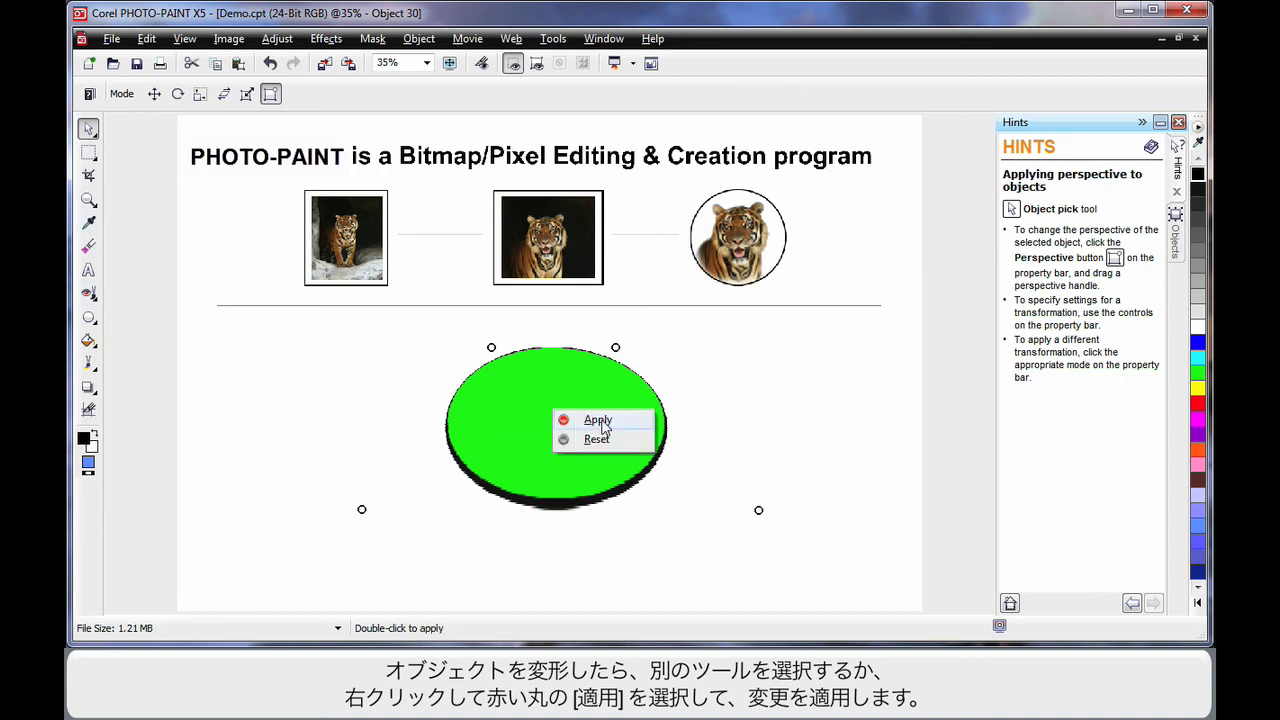
click(598, 420)
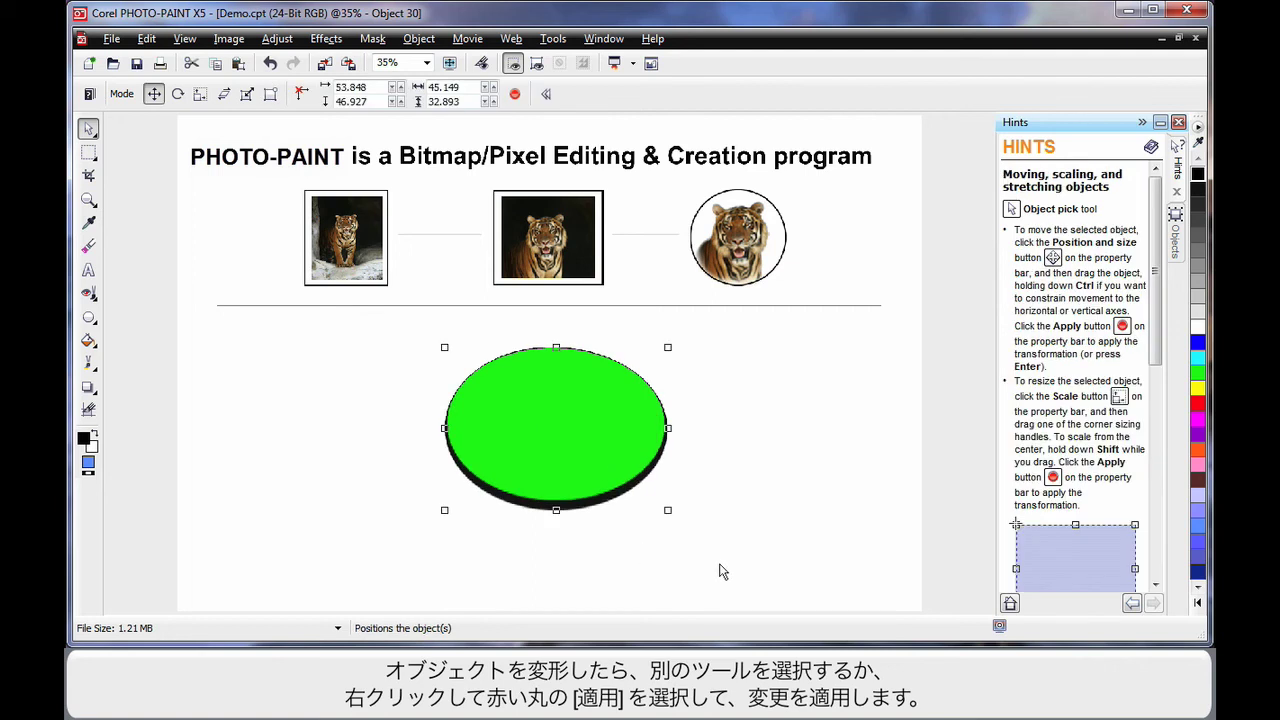
Deselect the ellipse, show the Objects docker list, and enlarge its thumbnails.
click(722, 571)
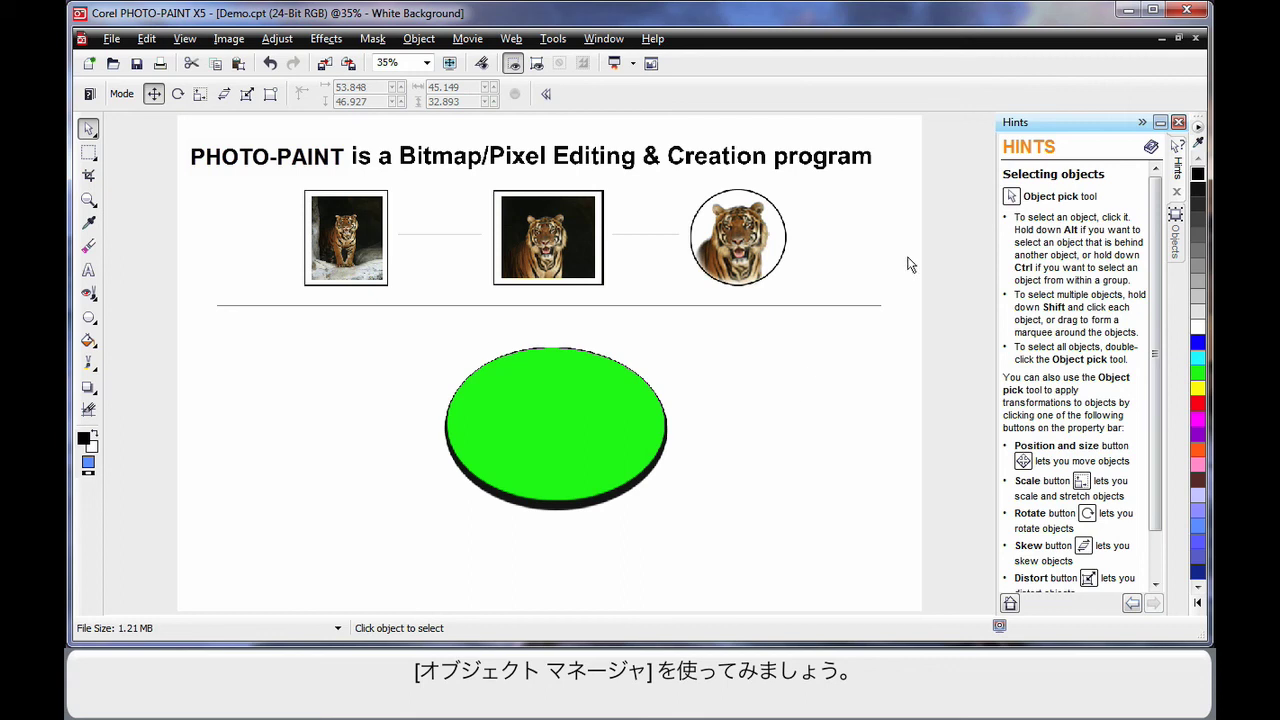
click(1177, 238)
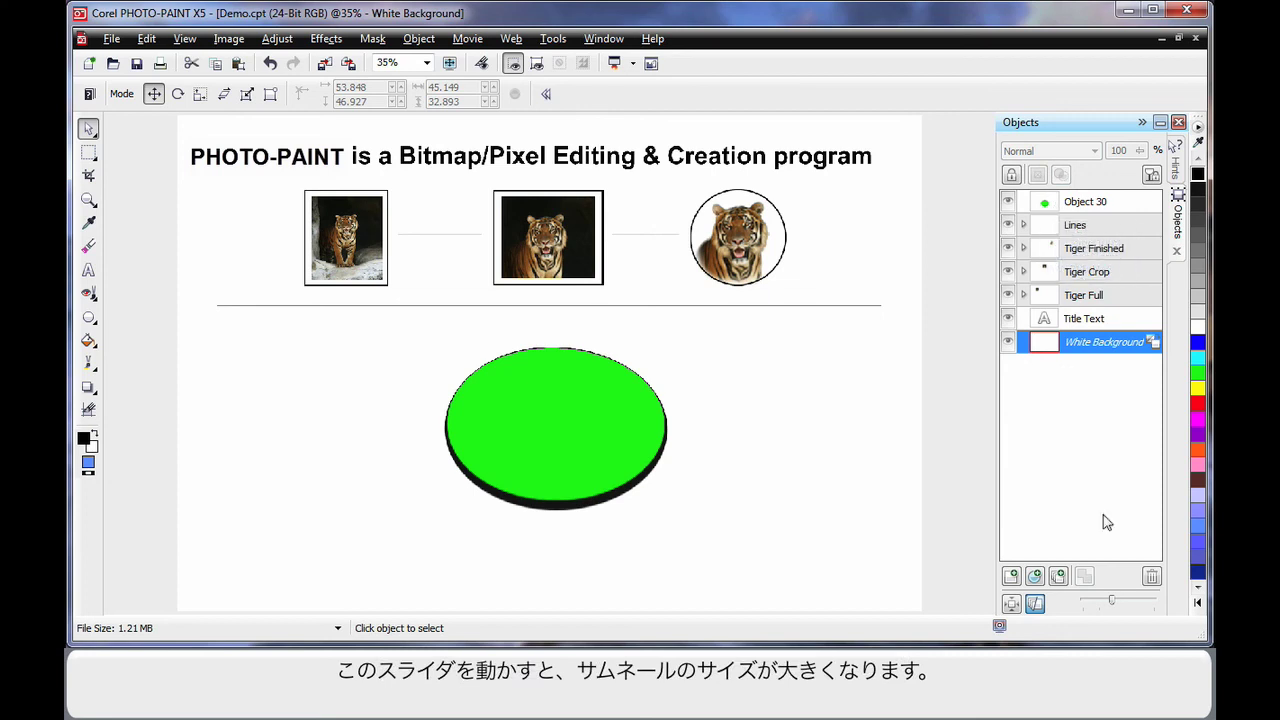
drag(1112, 604, 1126, 604)
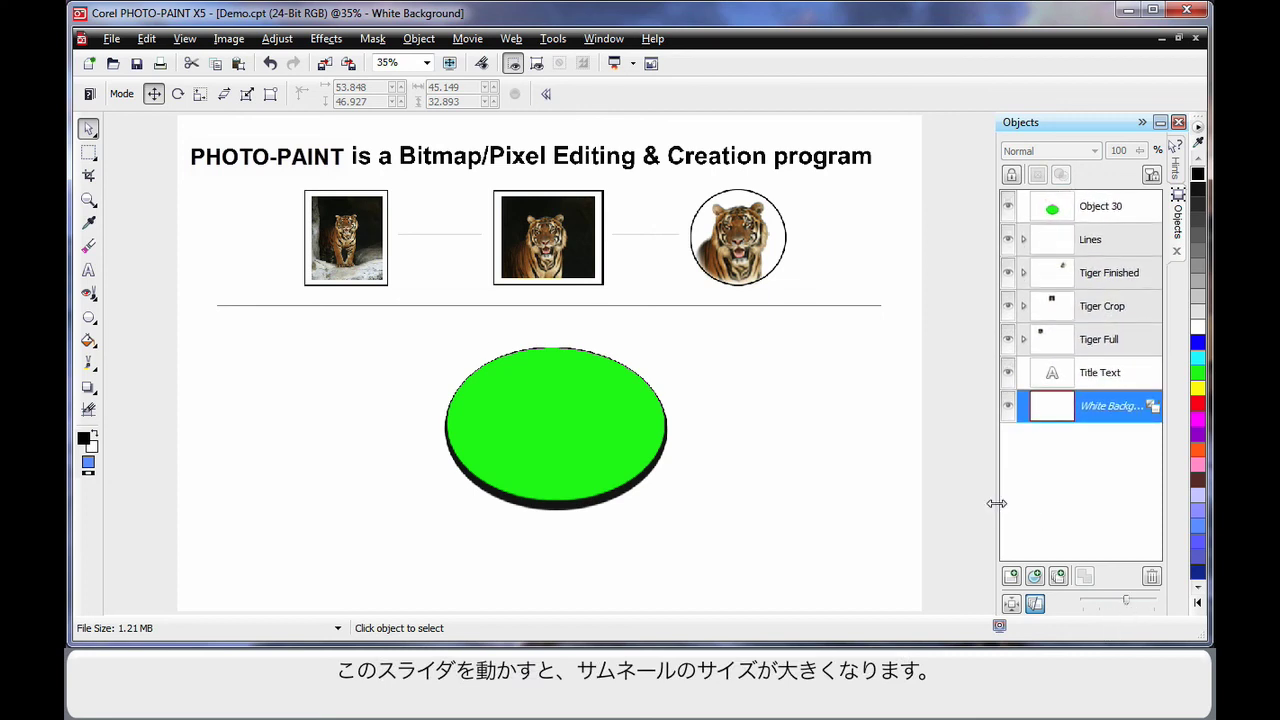
Widen the Objects docker, enlarge thumbnails, and leave Thumbnail Extents Mode on.
drag(996, 503, 947, 513)
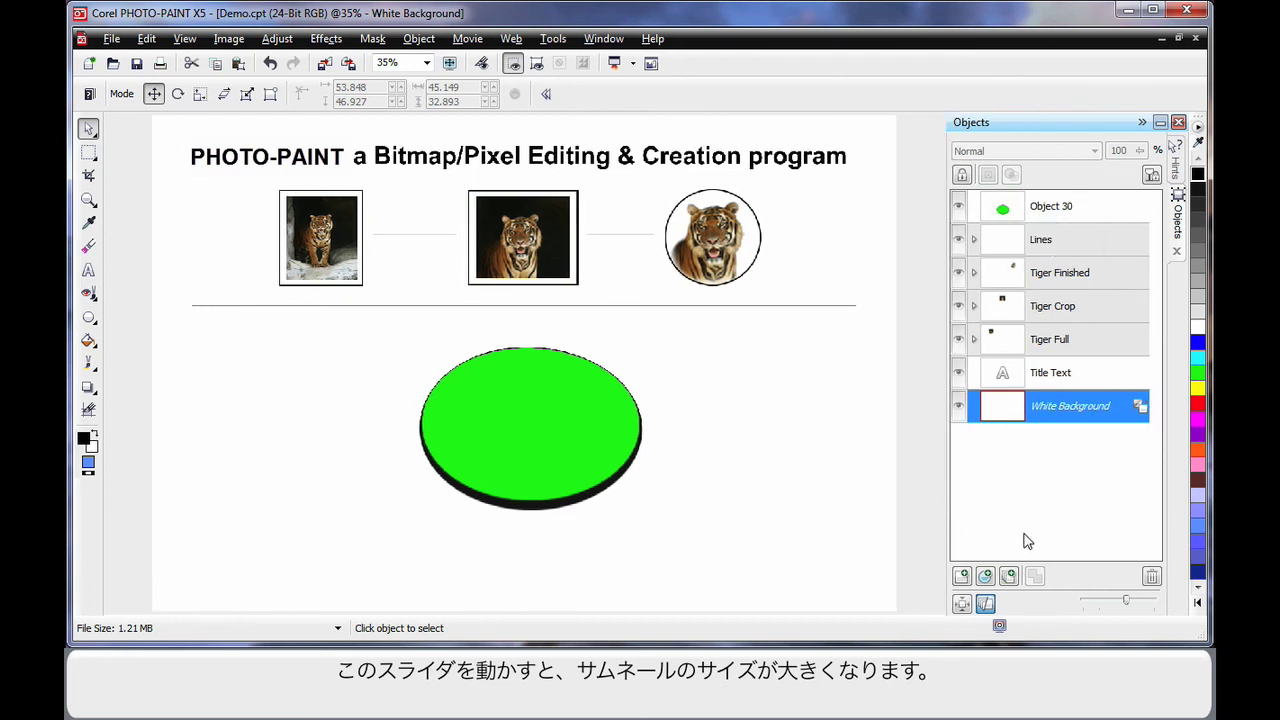
drag(1126, 601, 1137, 603)
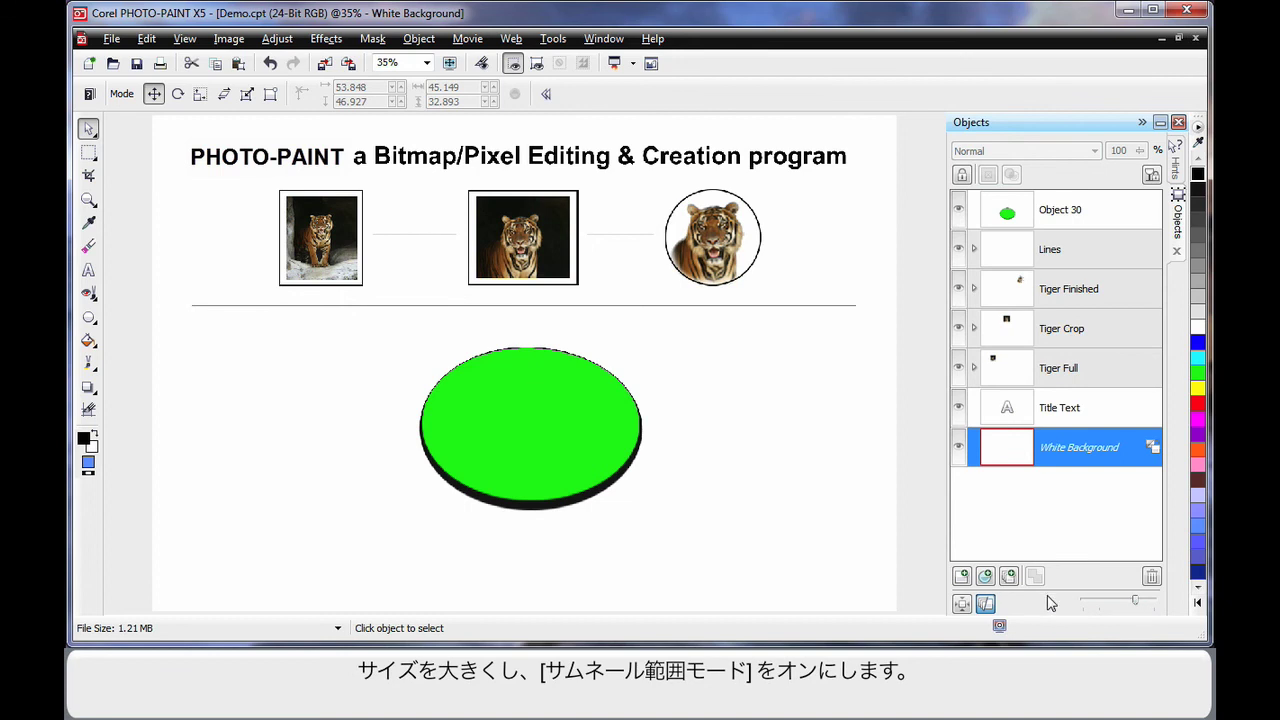
click(961, 604)
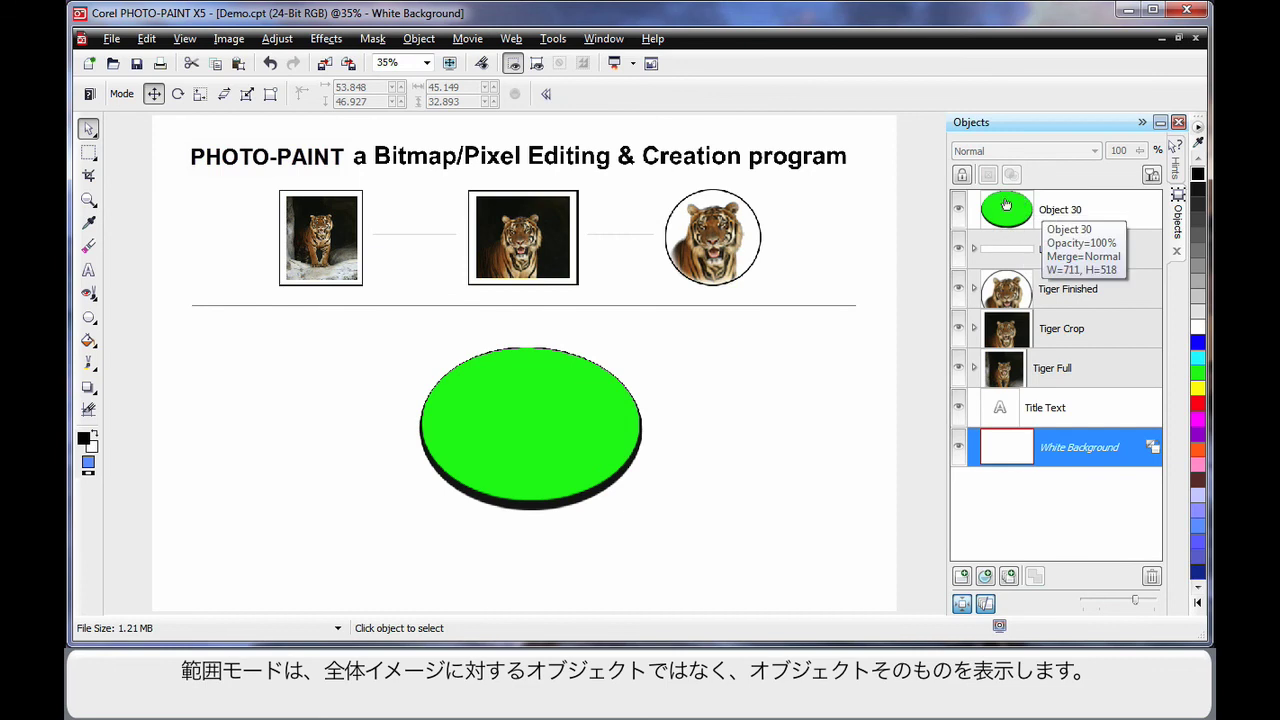
click(961, 604)
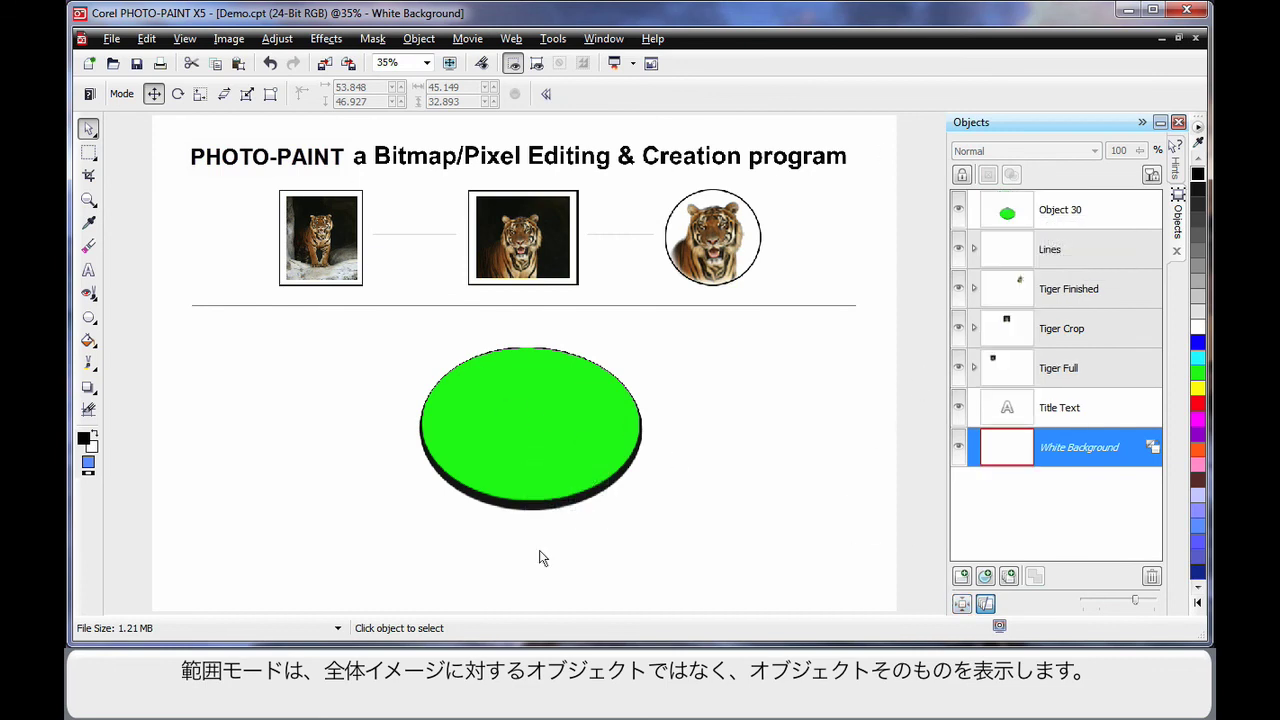
click(961, 604)
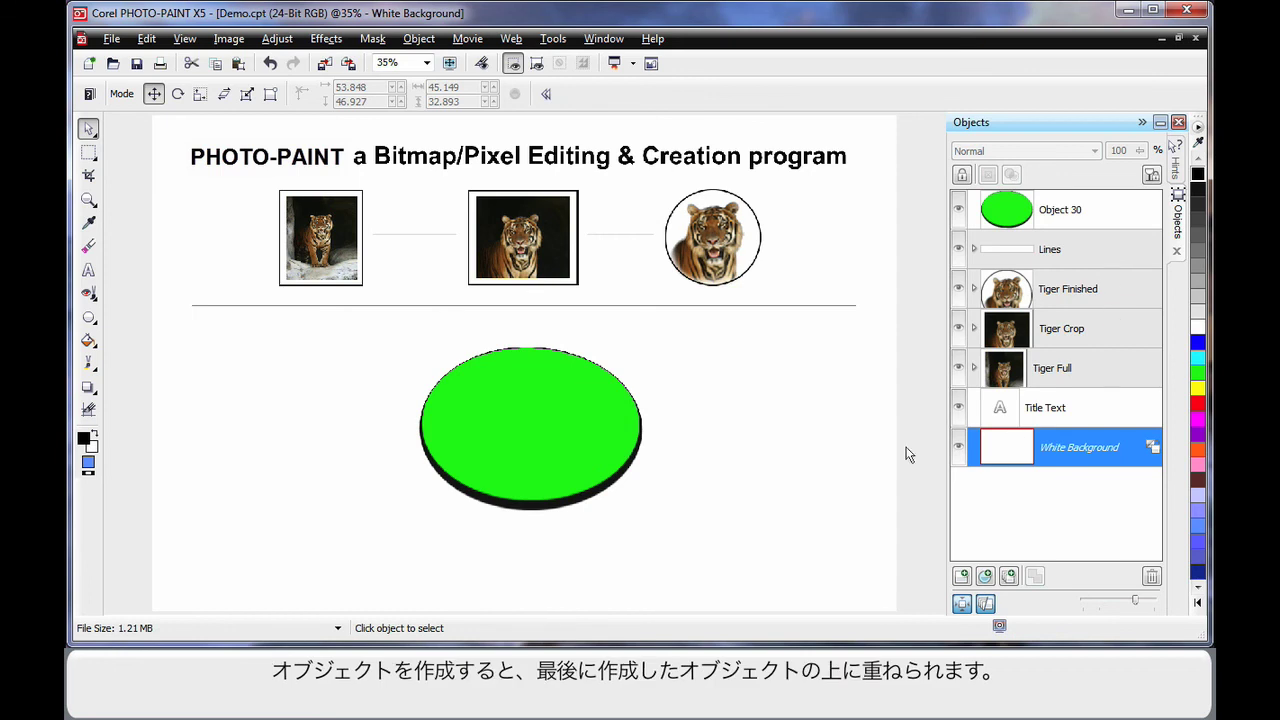
click(88, 317)
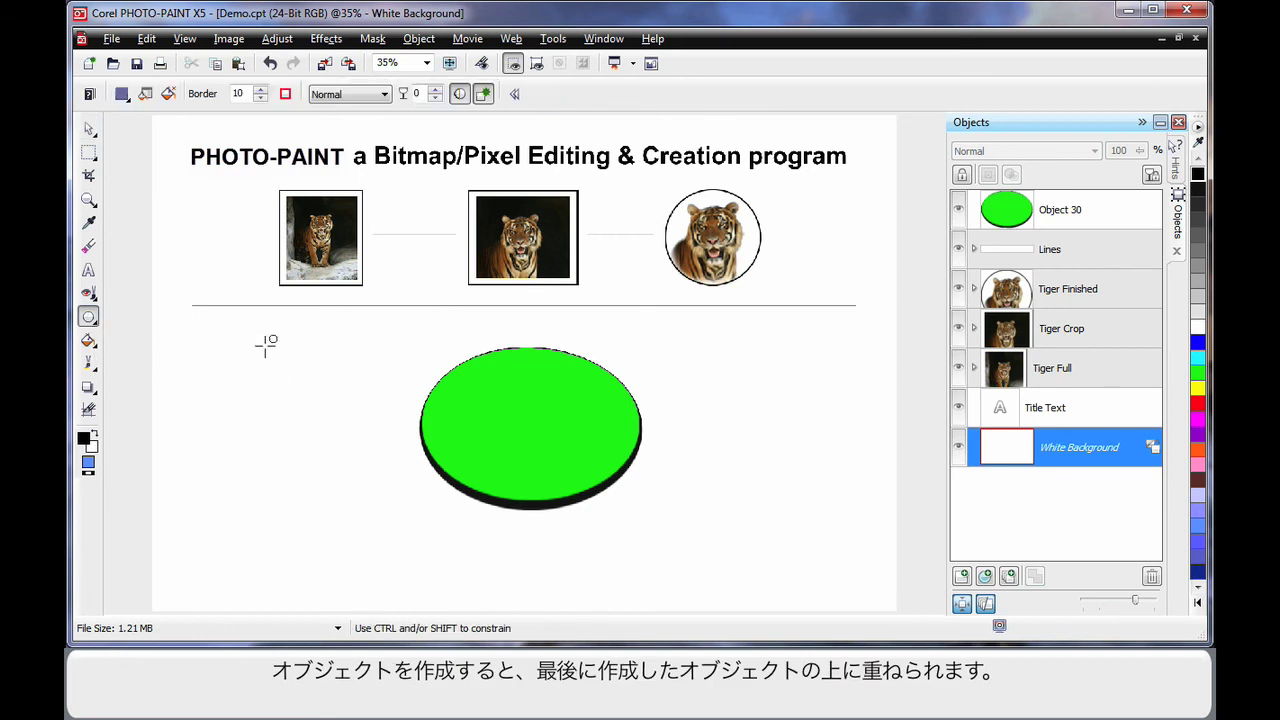
drag(234, 338, 392, 457)
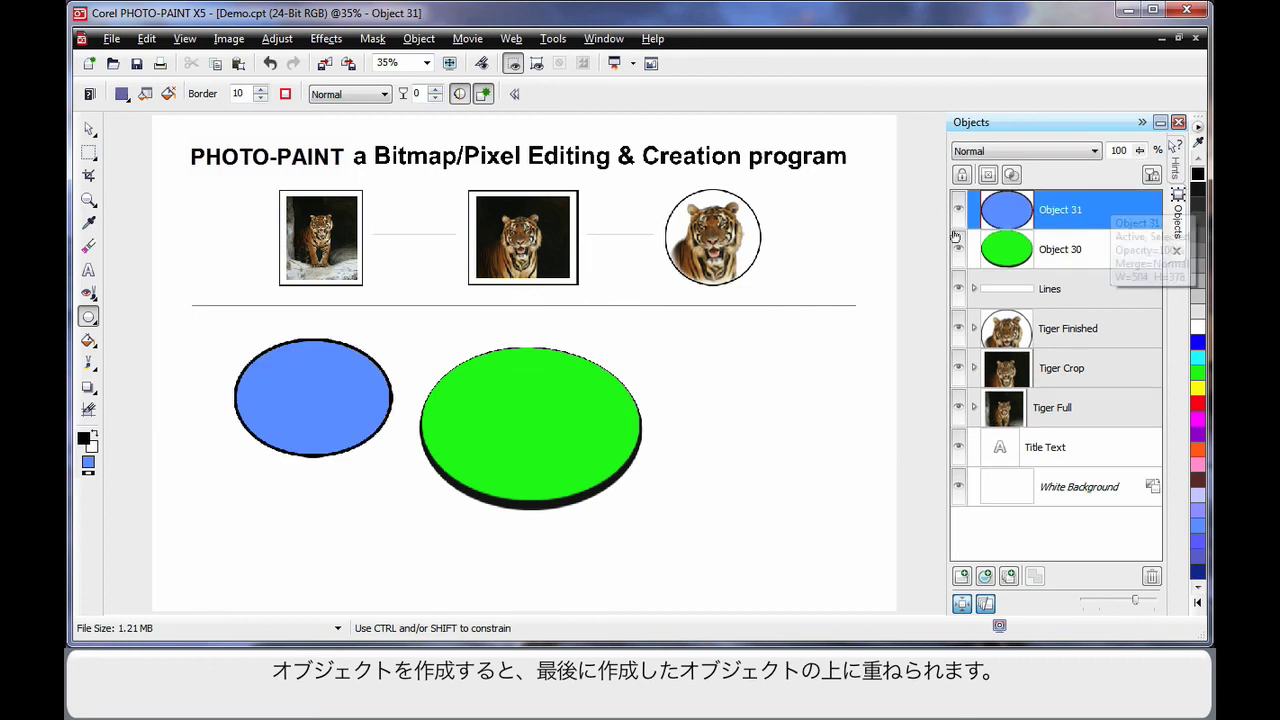
click(88, 128)
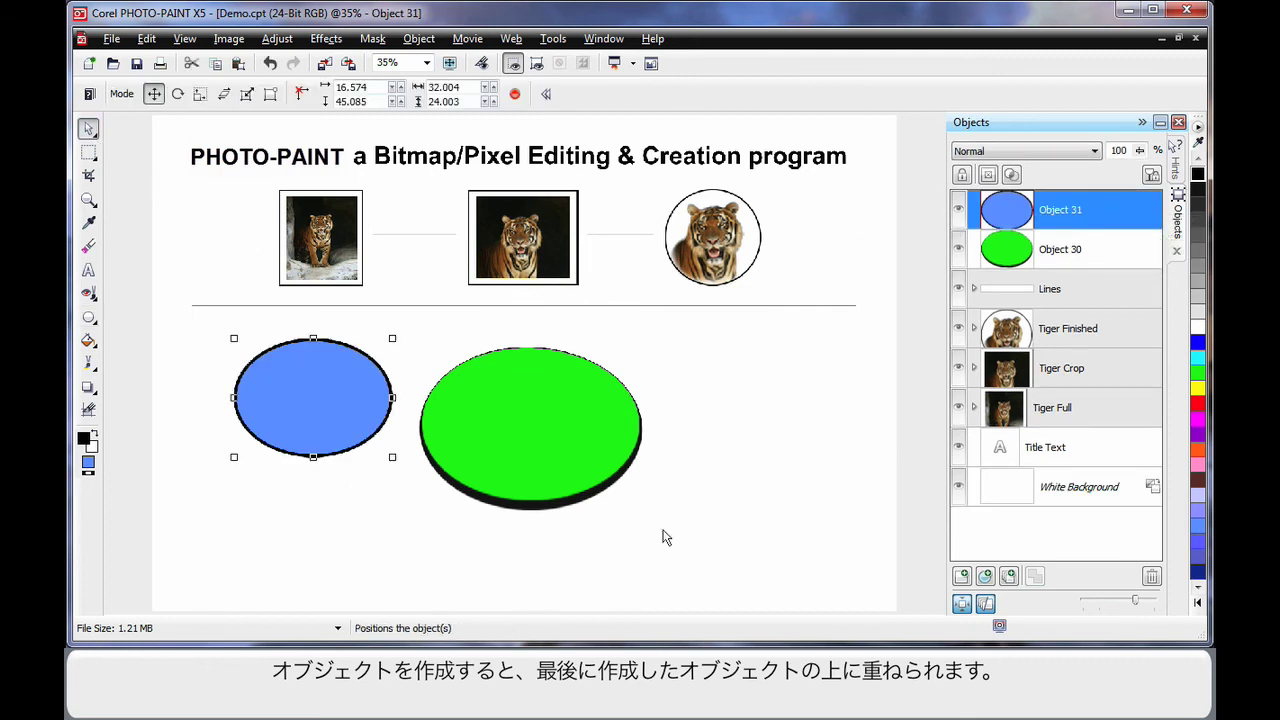
key(Delete)
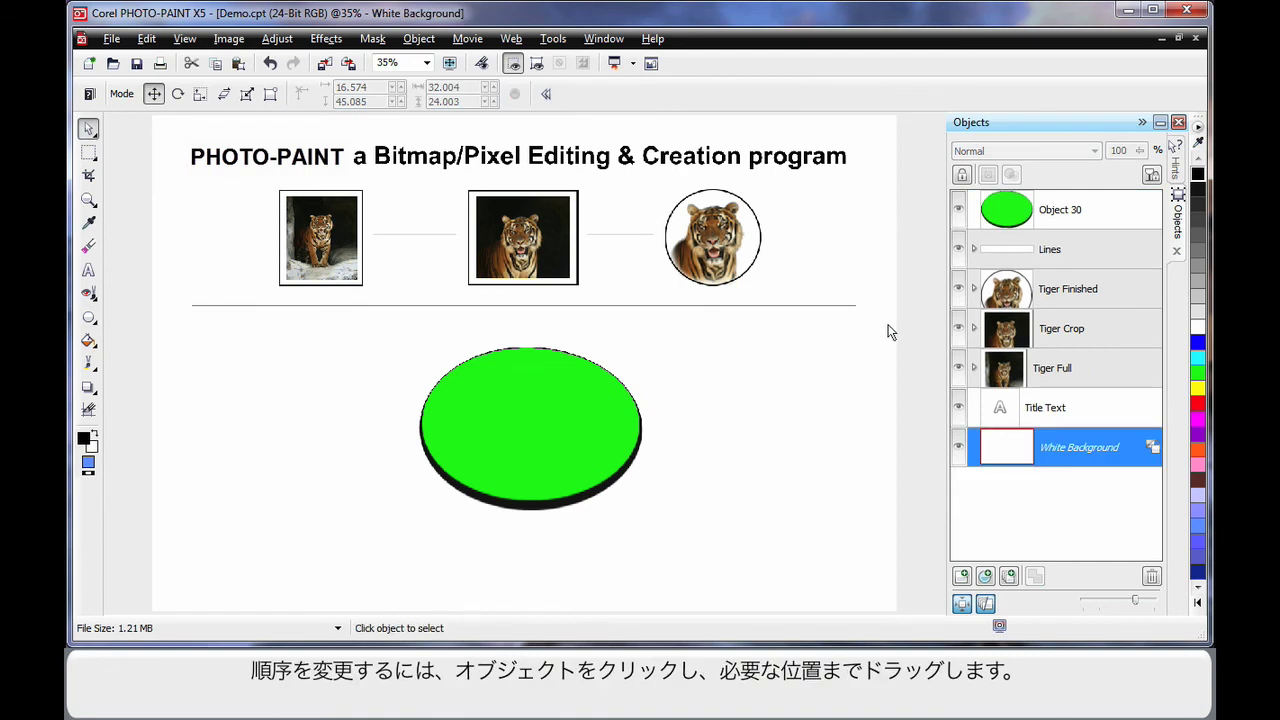
Drag Object 30 to just above White Background and nudge the ellipse lower.
drag(1046, 212, 1072, 428)
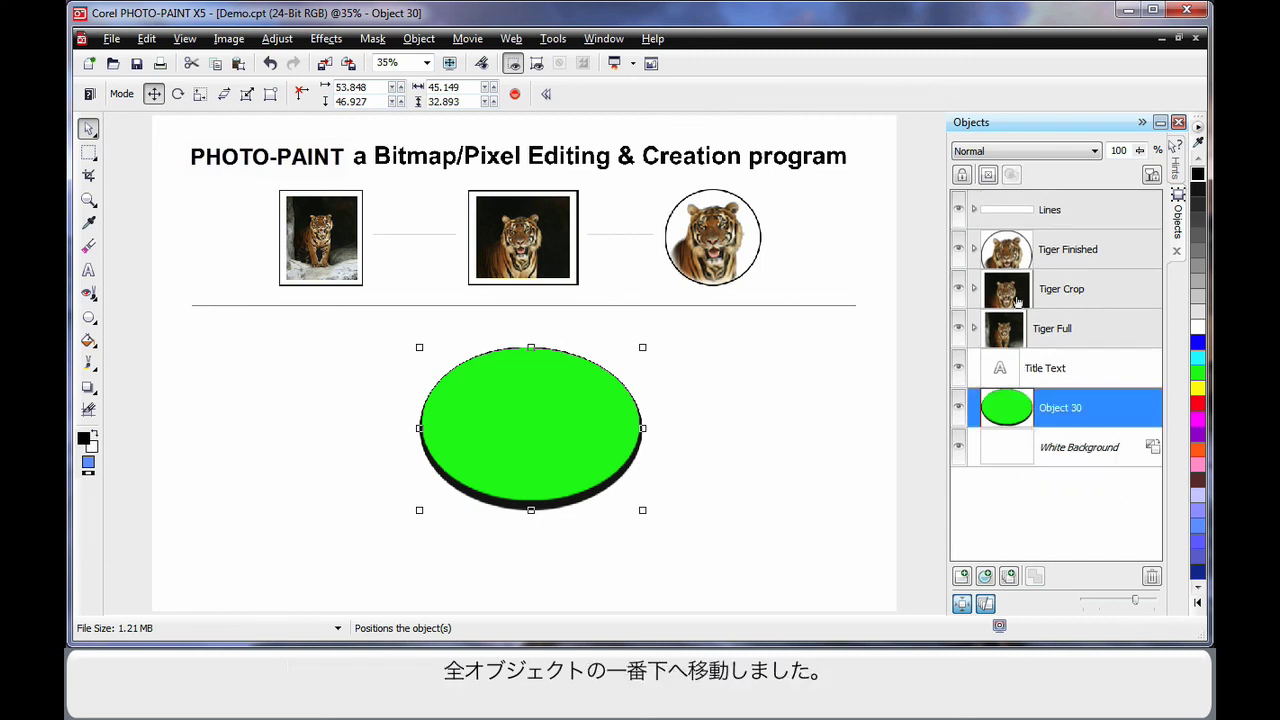
mouse_move(568, 439)
mouse_down()
mouse_move(379, 235)
mouse_move(737, 272)
mouse_move(572, 432)
mouse_up()
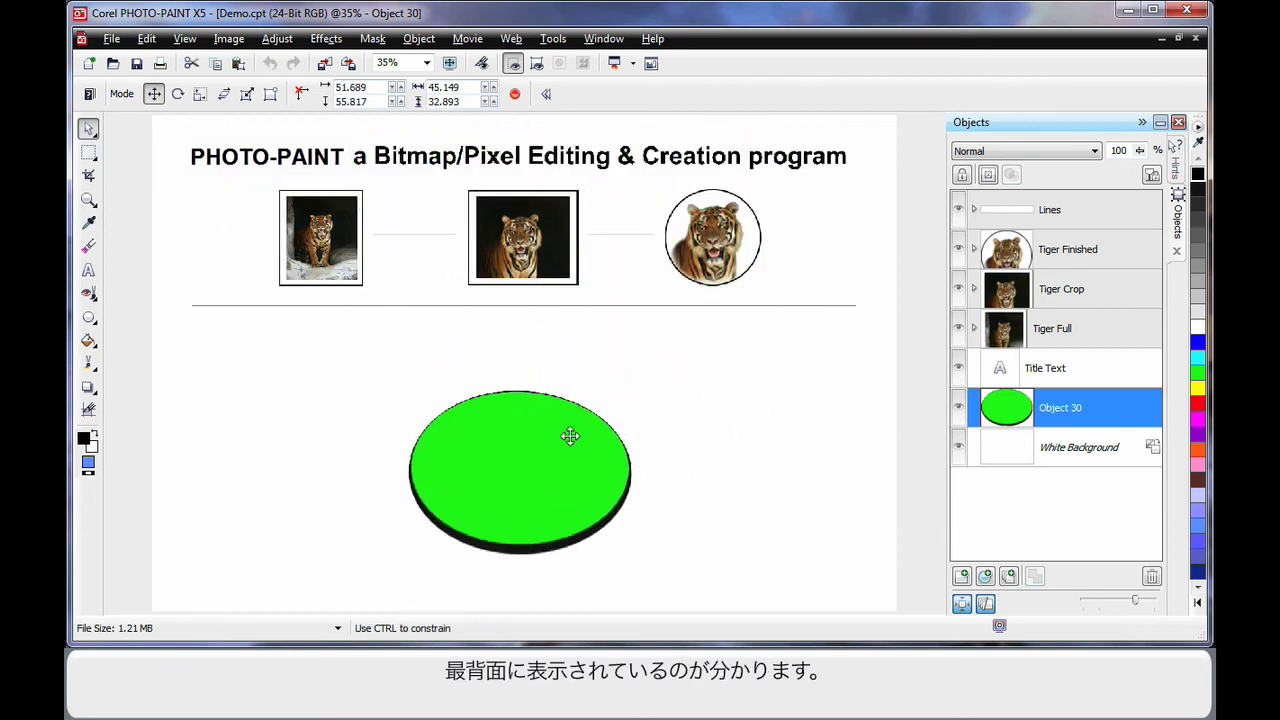